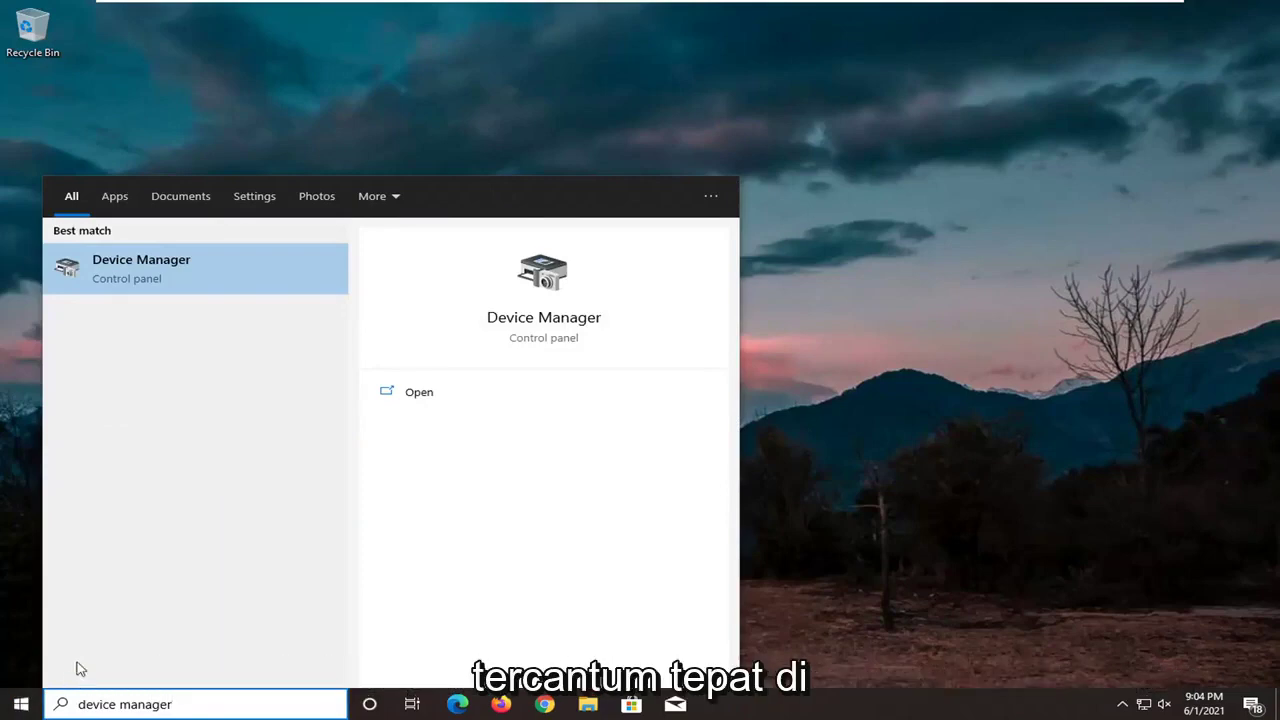
- Open Device Manager and expand the Universal Serial Bus controllers category
click(180, 273)
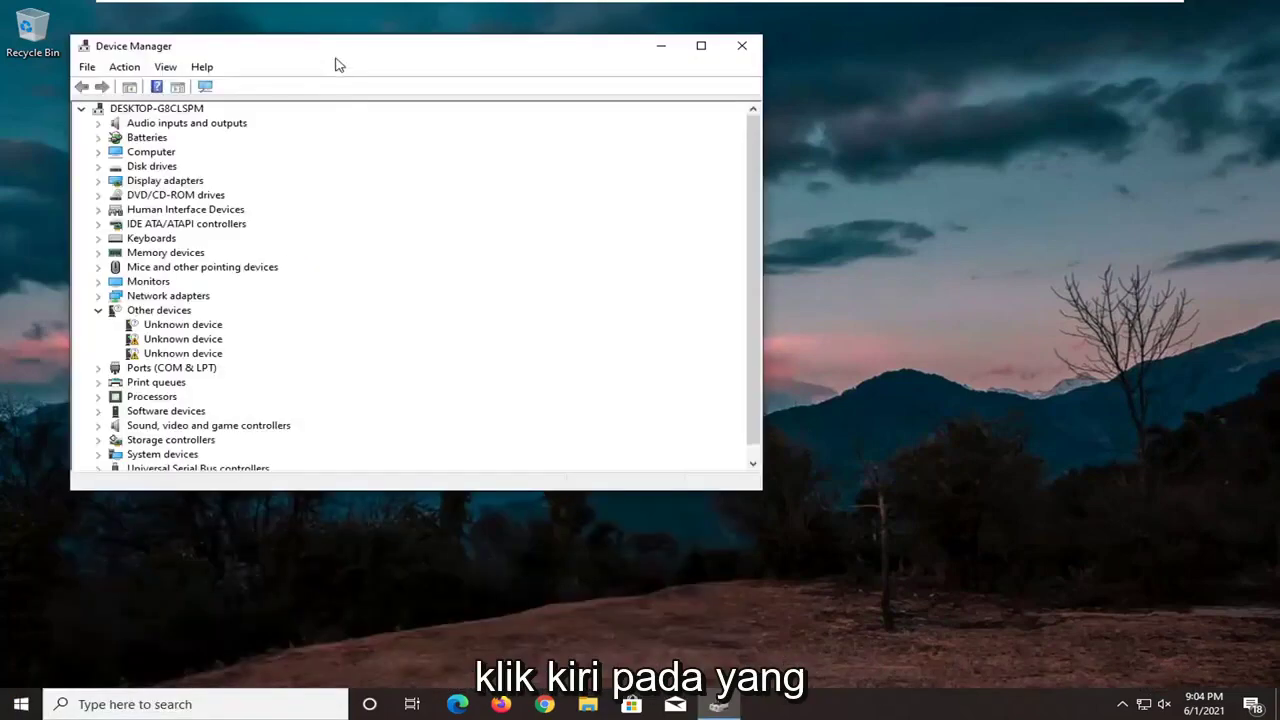
drag(336, 64, 514, 103)
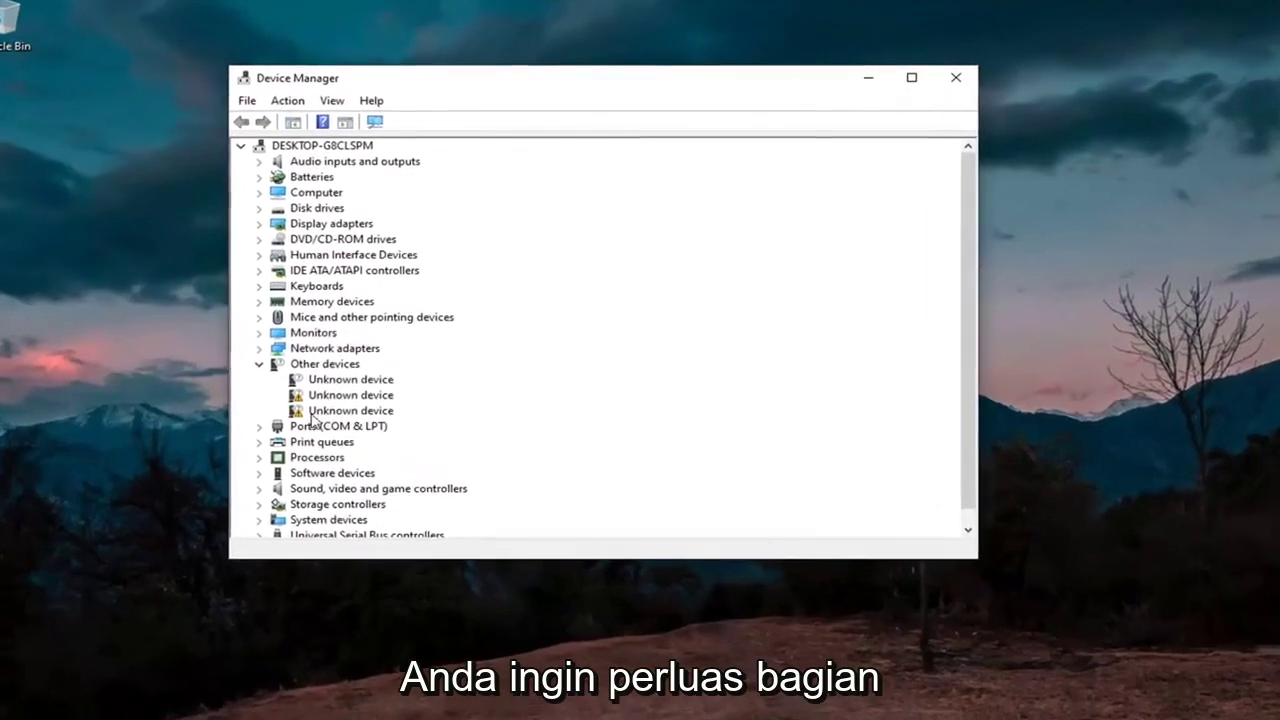
scroll(313, 420, down, 1)
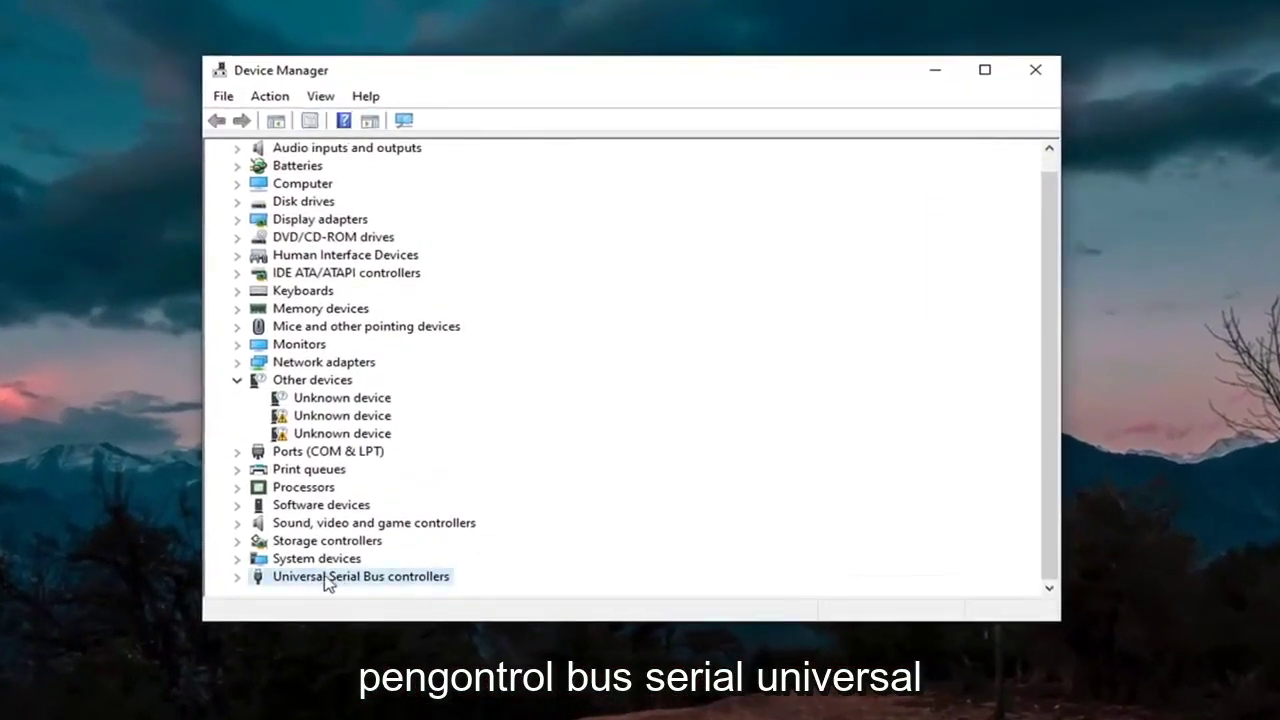
double_click(336, 577)
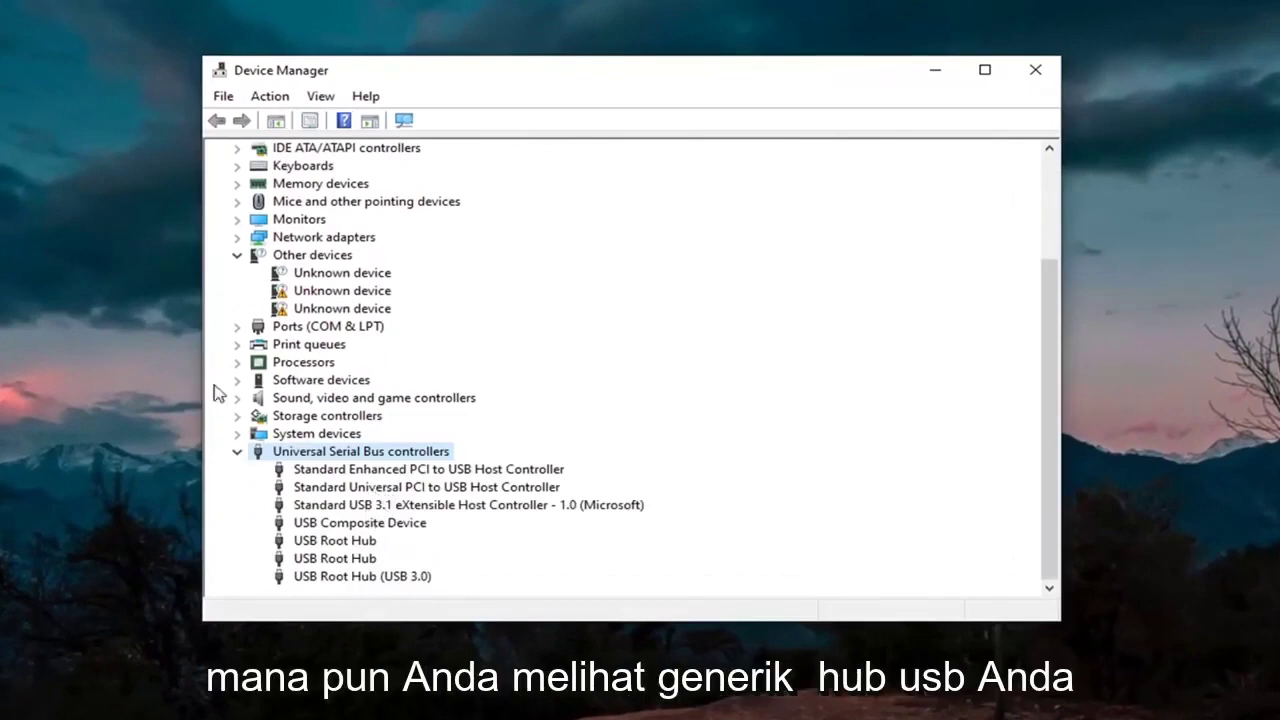
- Update the Standard USB 3.1 eXtensible Host Controller with the locally available USB xHCI Compliant Host Controller driver, then close Device Manager
click(420, 524)
click(392, 505)
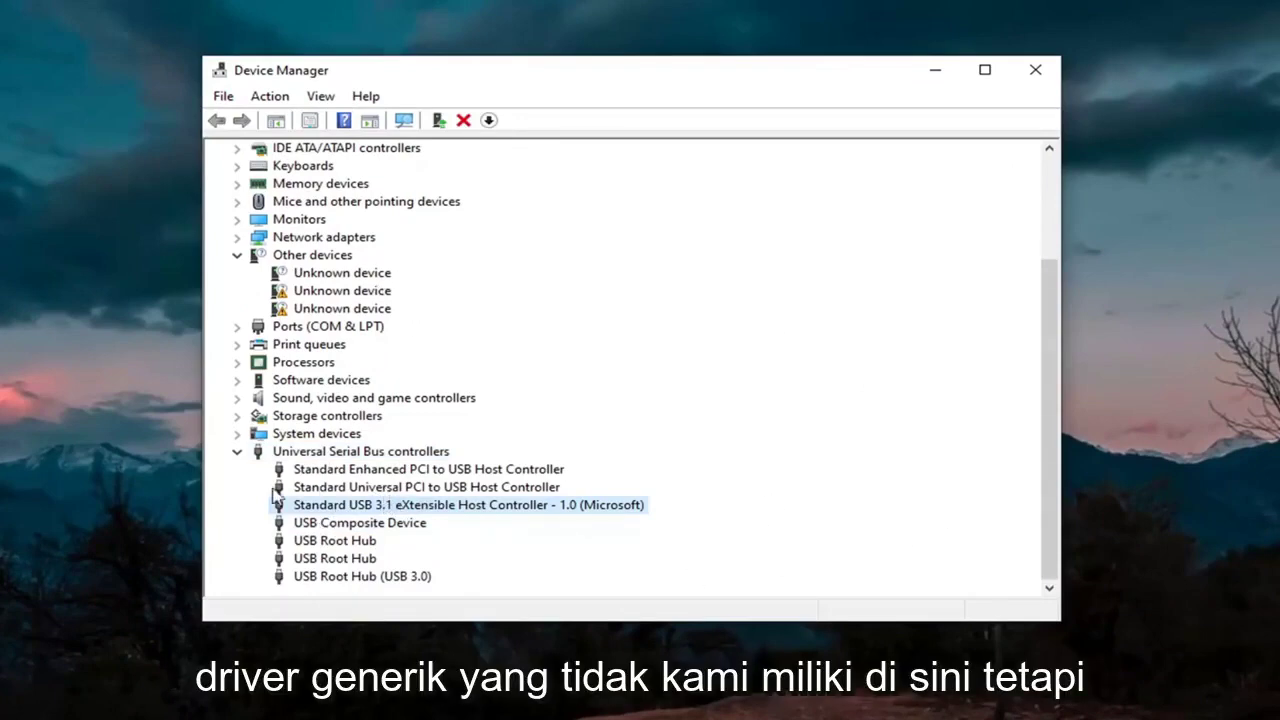
right_click(341, 514)
click(398, 522)
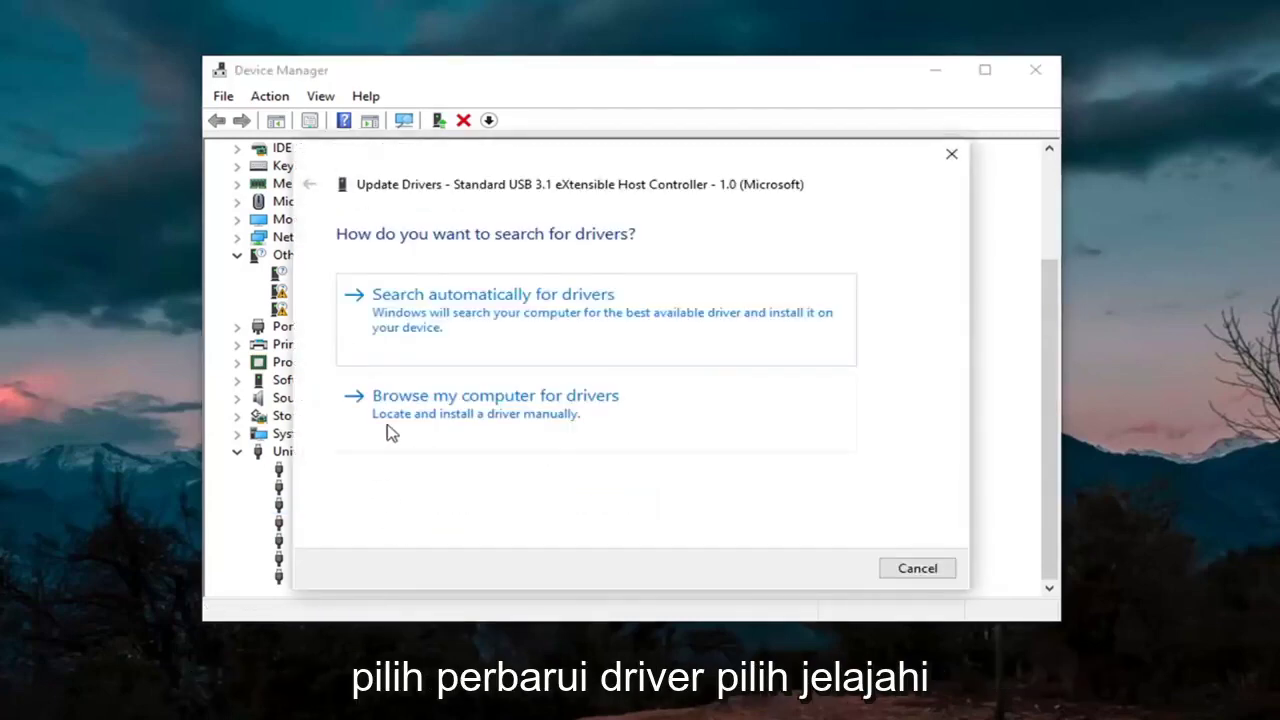
click(510, 416)
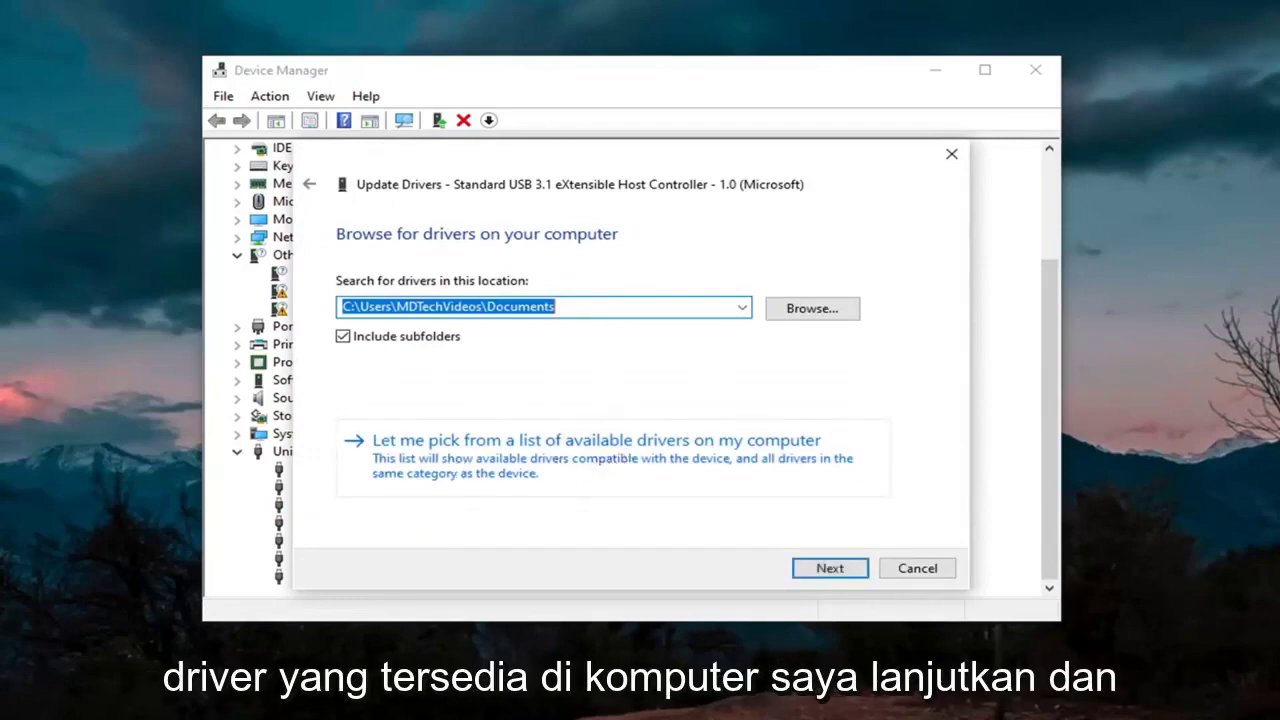
click(584, 462)
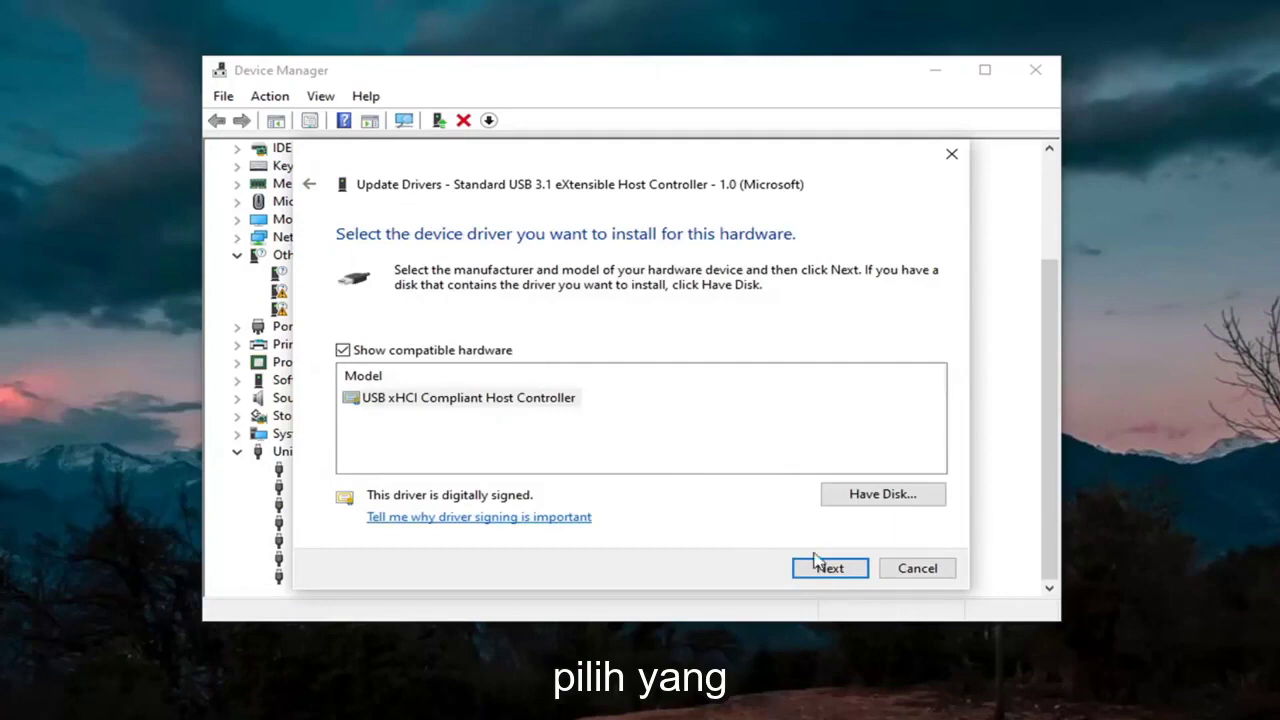
click(817, 563)
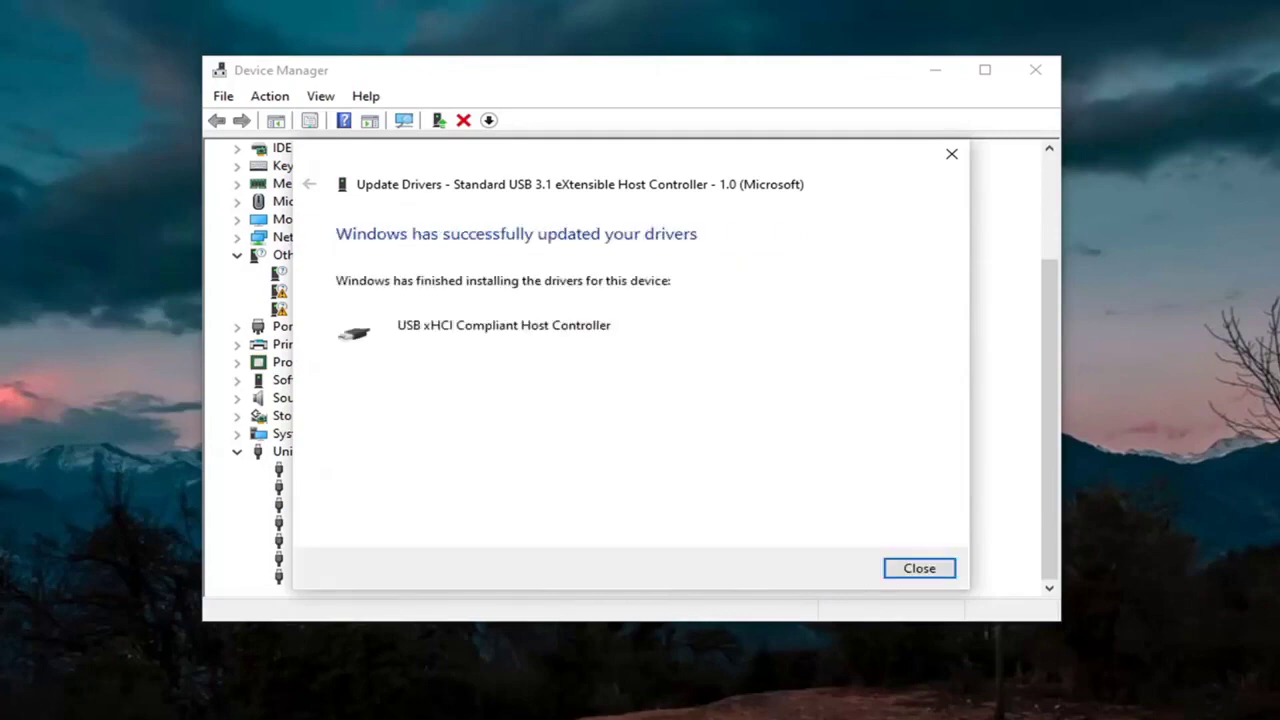
click(920, 570)
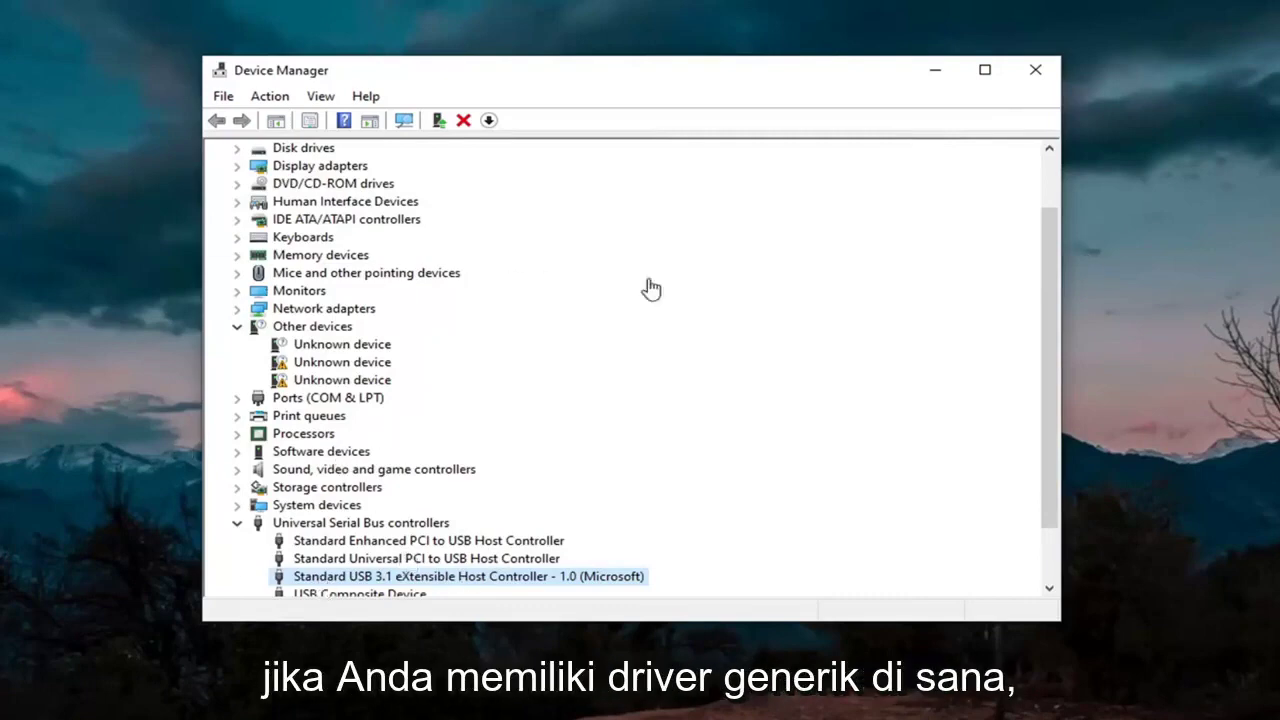
click(1030, 72)
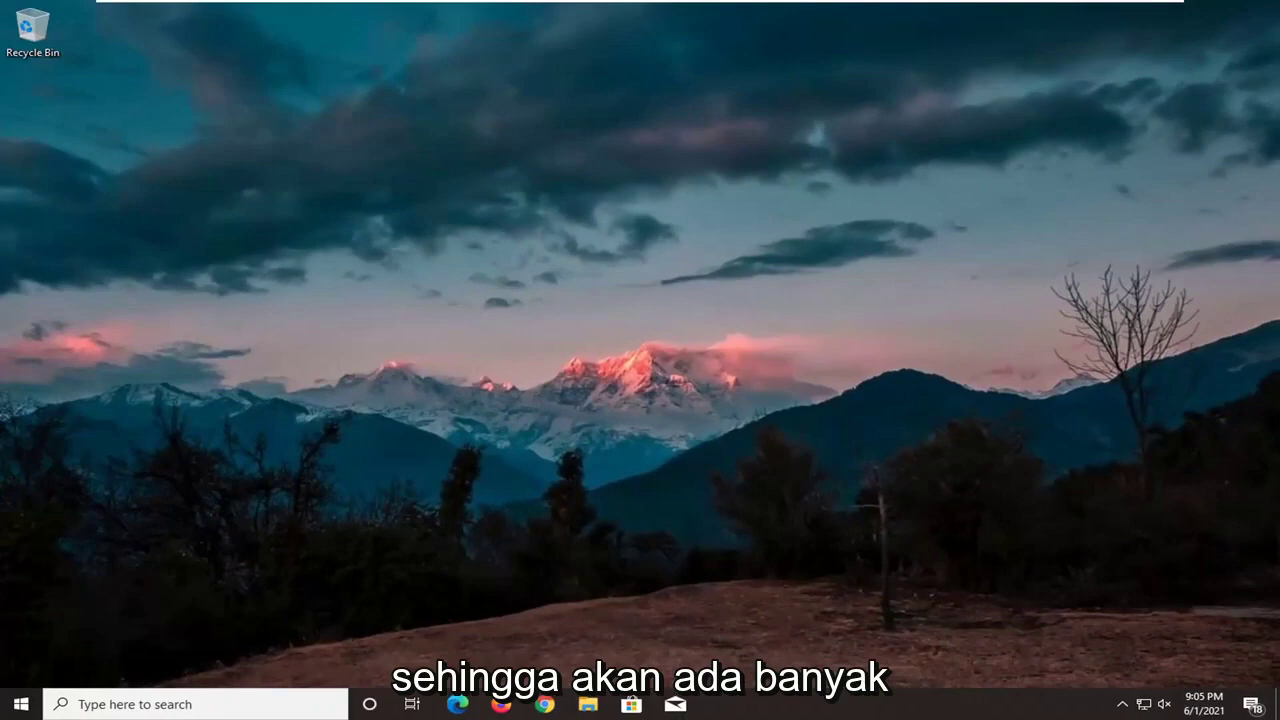
- Switch to File Explorer and open the properties of Local Disk (C:) under This PC
click(590, 705)
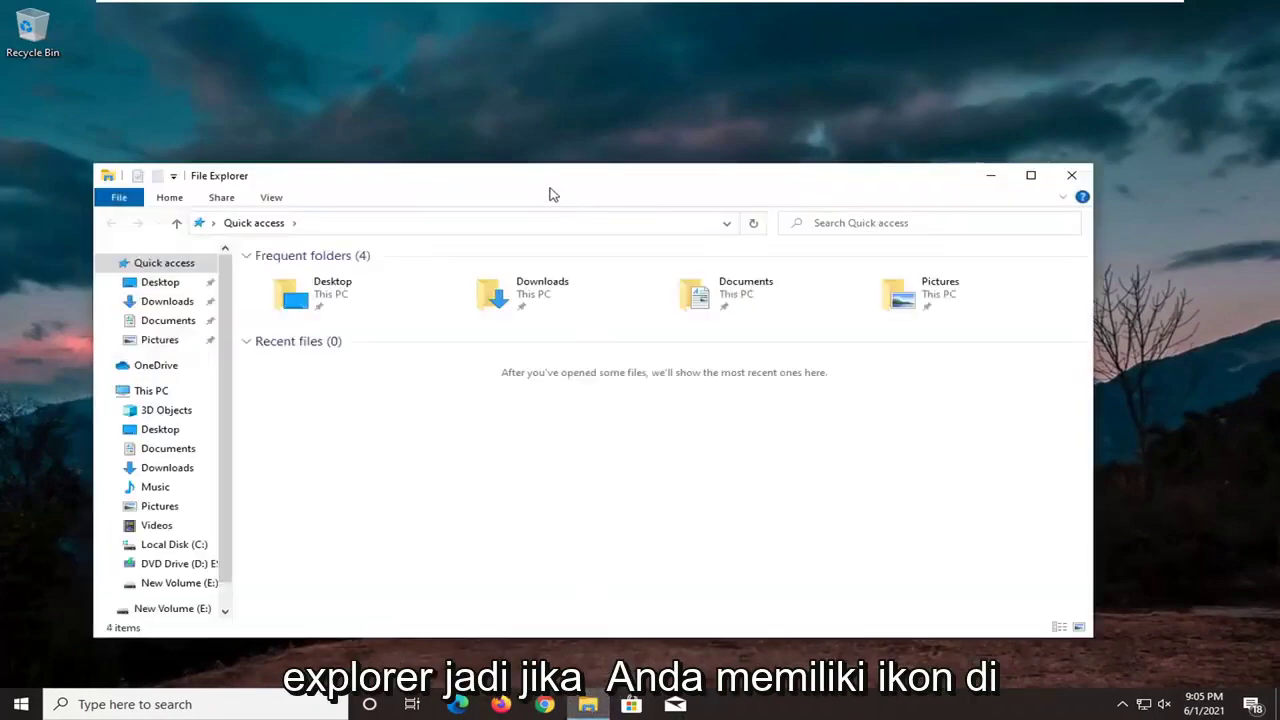
drag(553, 193, 574, 114)
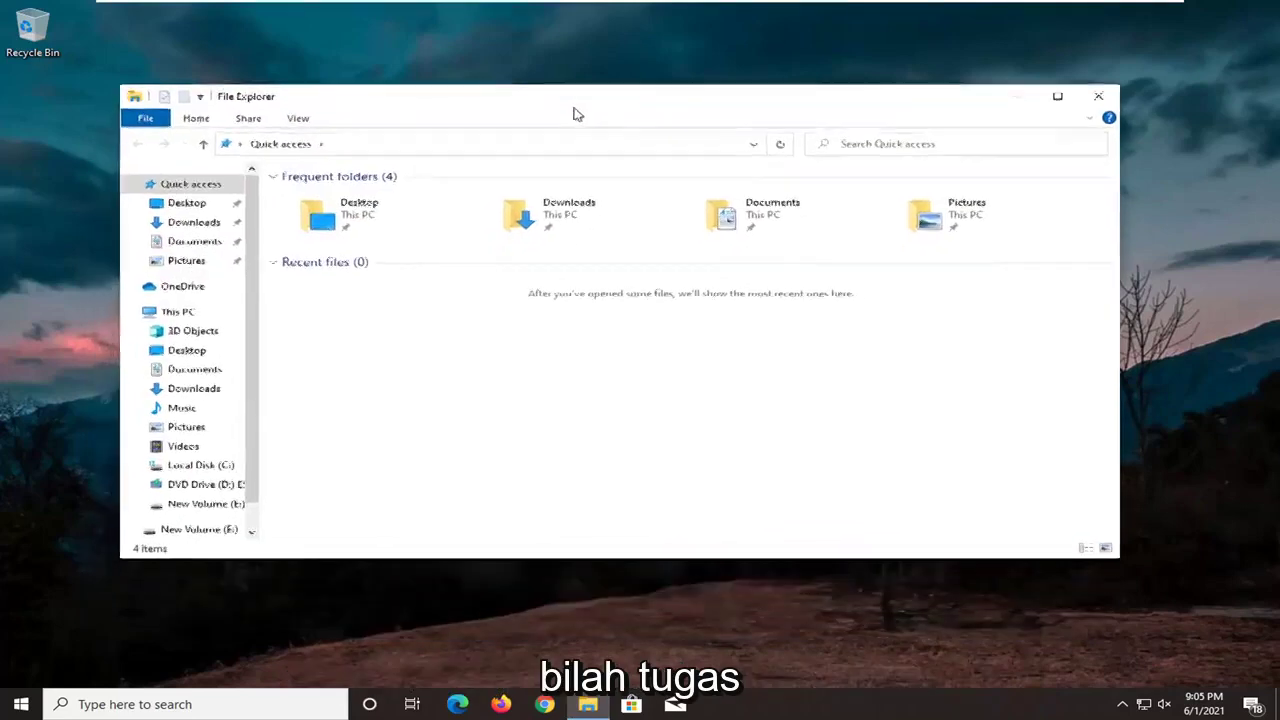
click(180, 313)
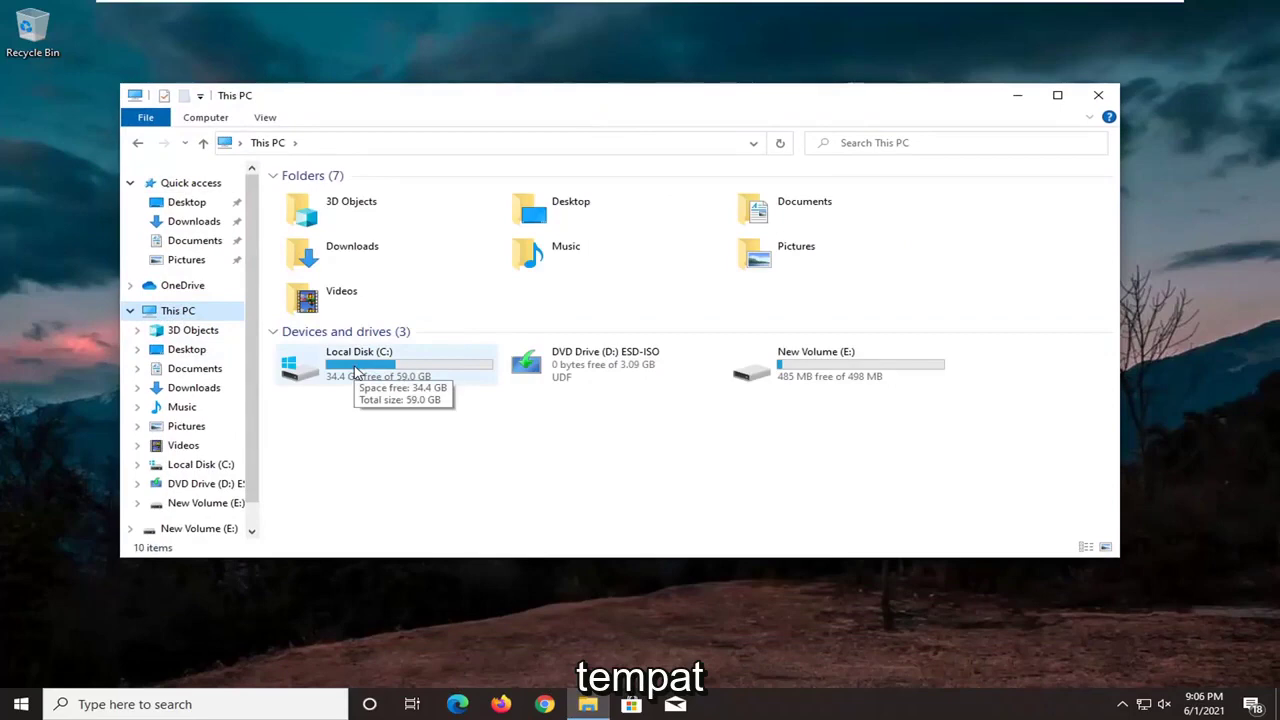
right_click(356, 368)
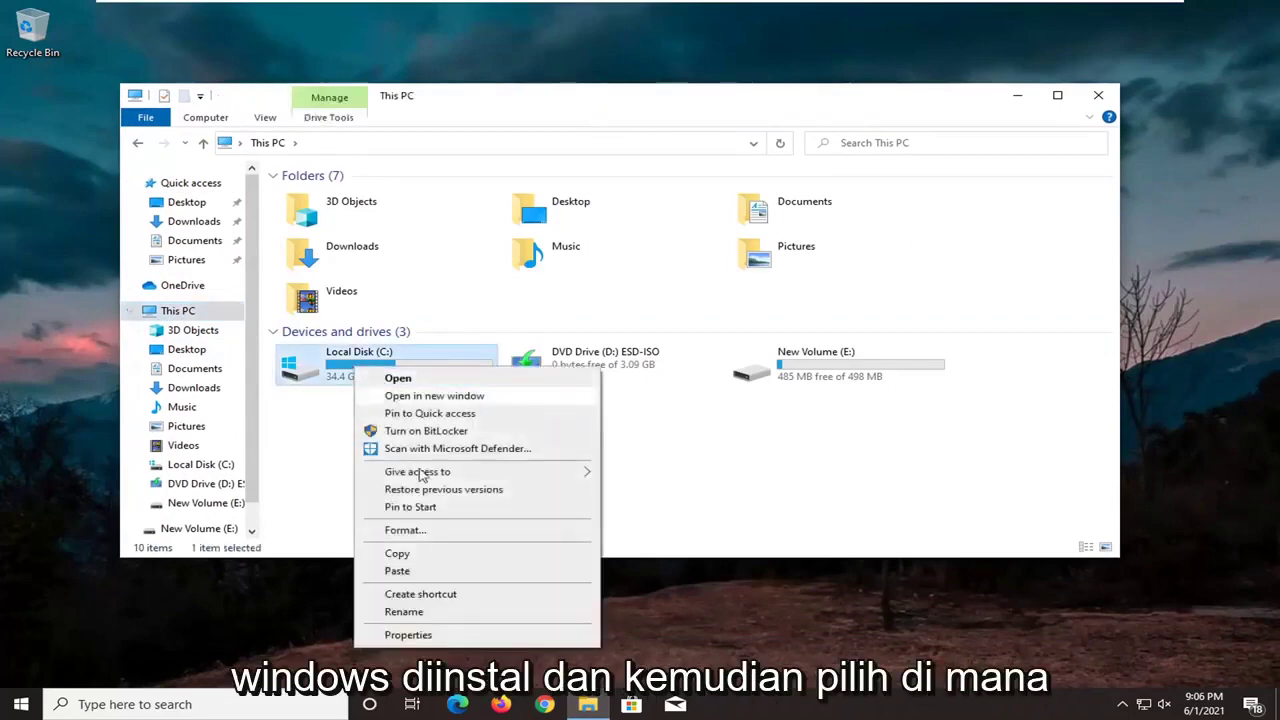
click(424, 636)
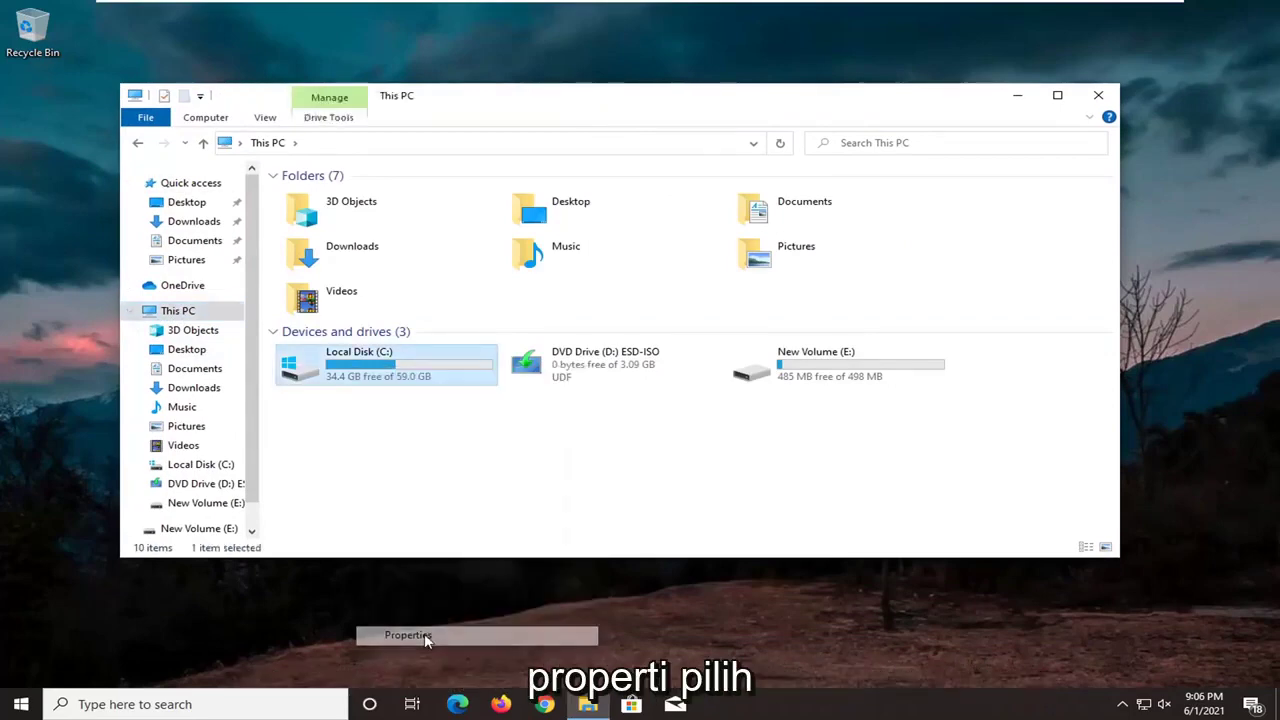
drag(506, 302, 575, 140)
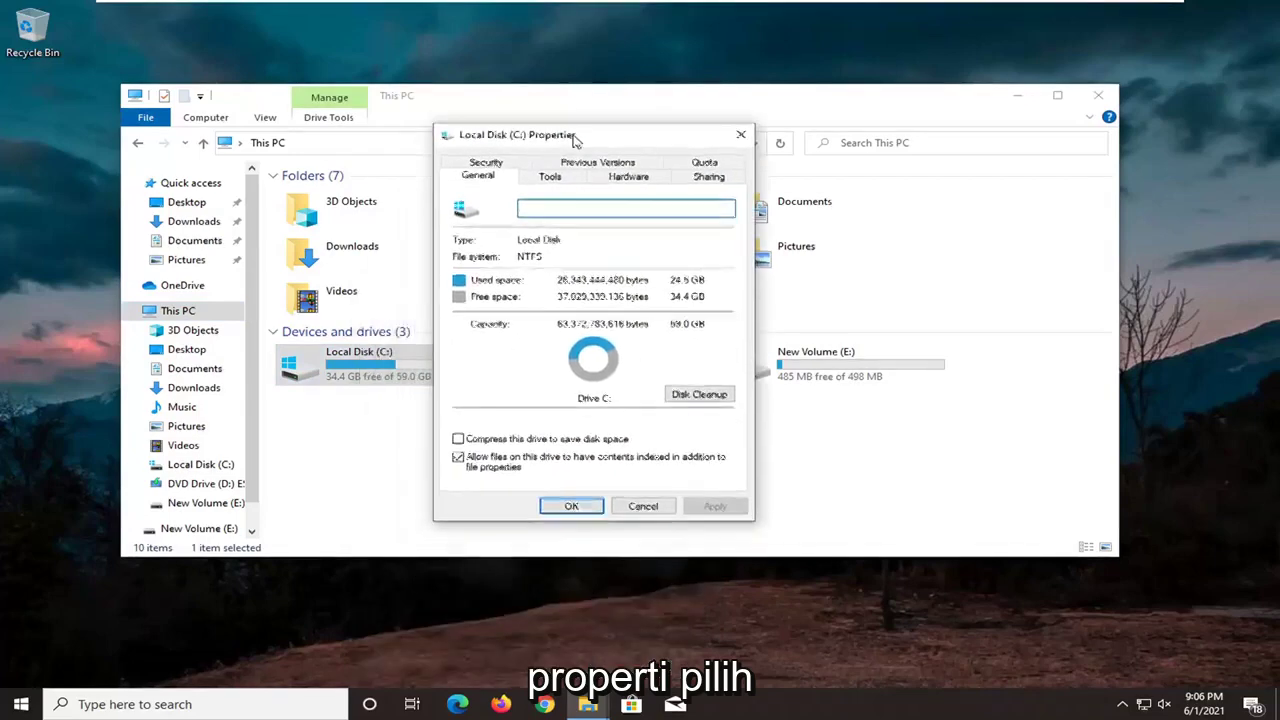
- Scan Local Disk (C:) for file system errors, then close its properties and the File Explorer window
click(550, 177)
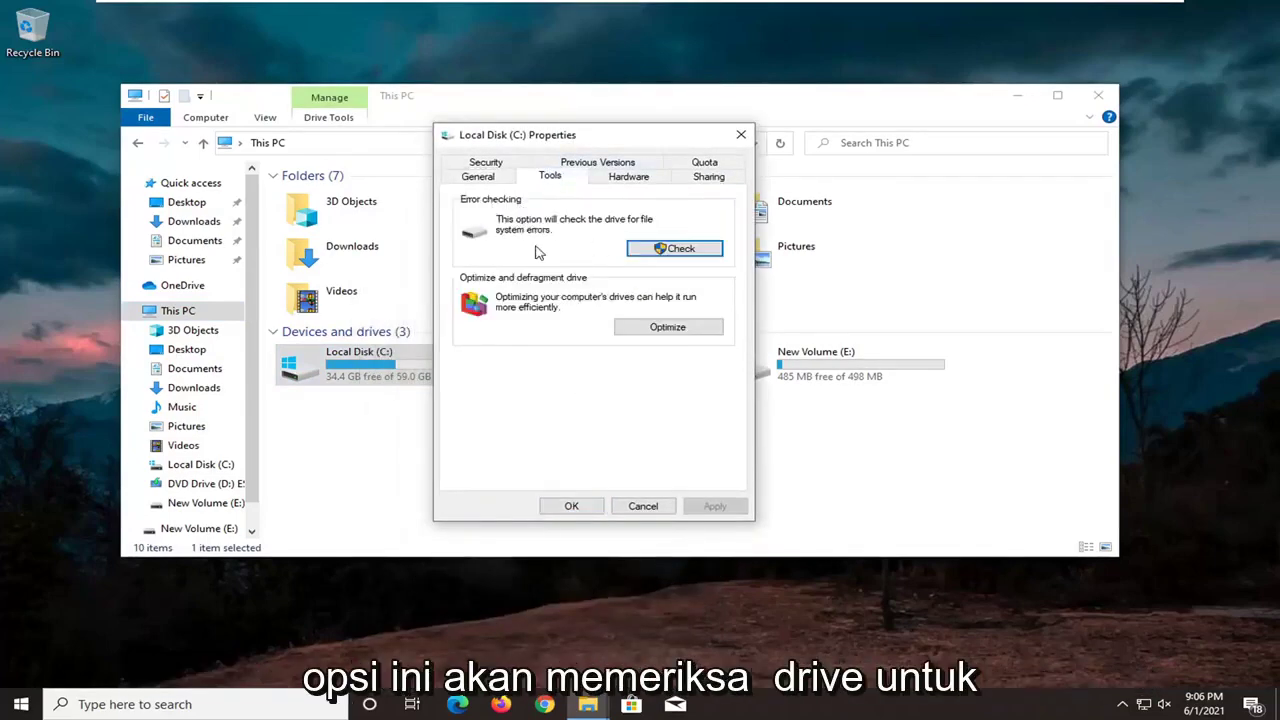
click(636, 249)
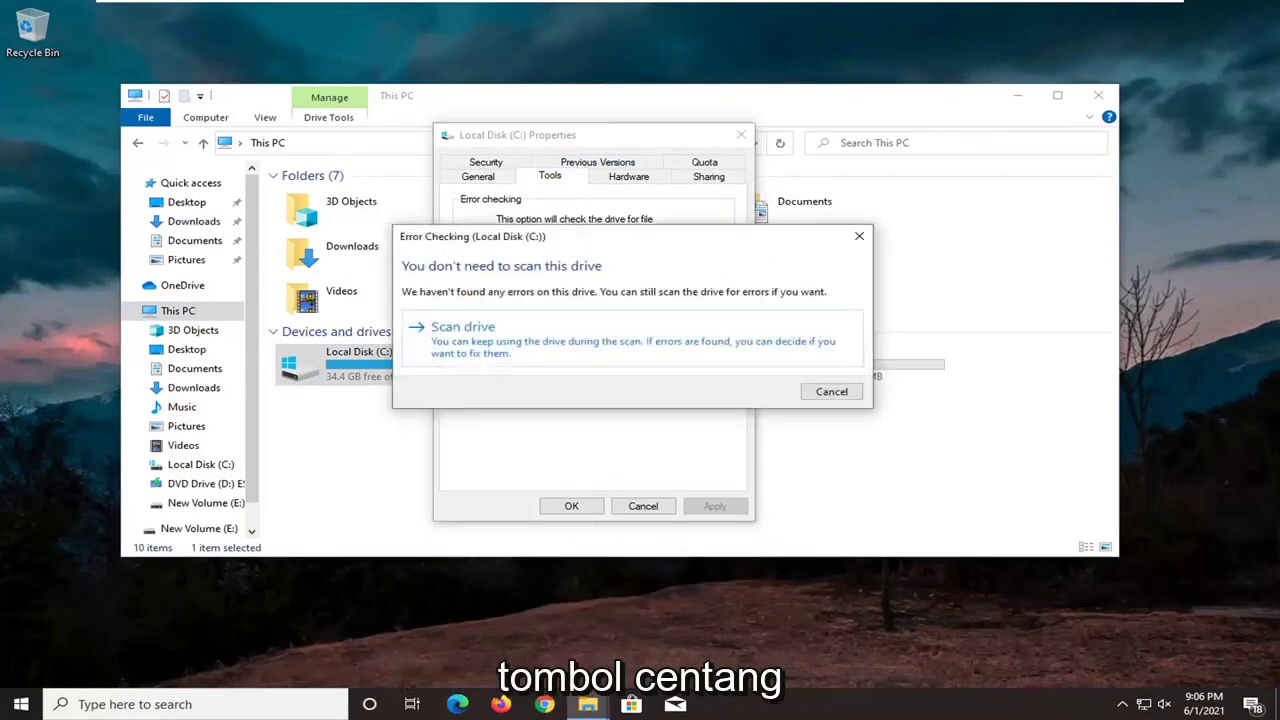
click(520, 343)
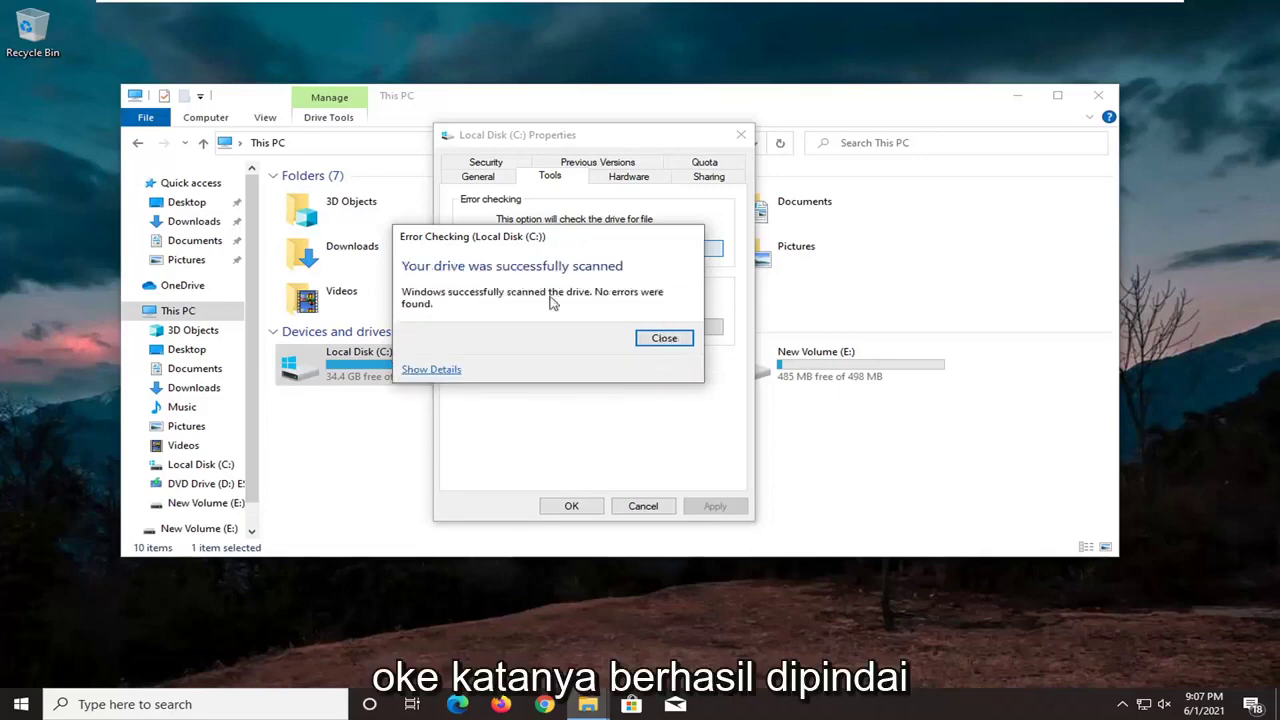
click(663, 338)
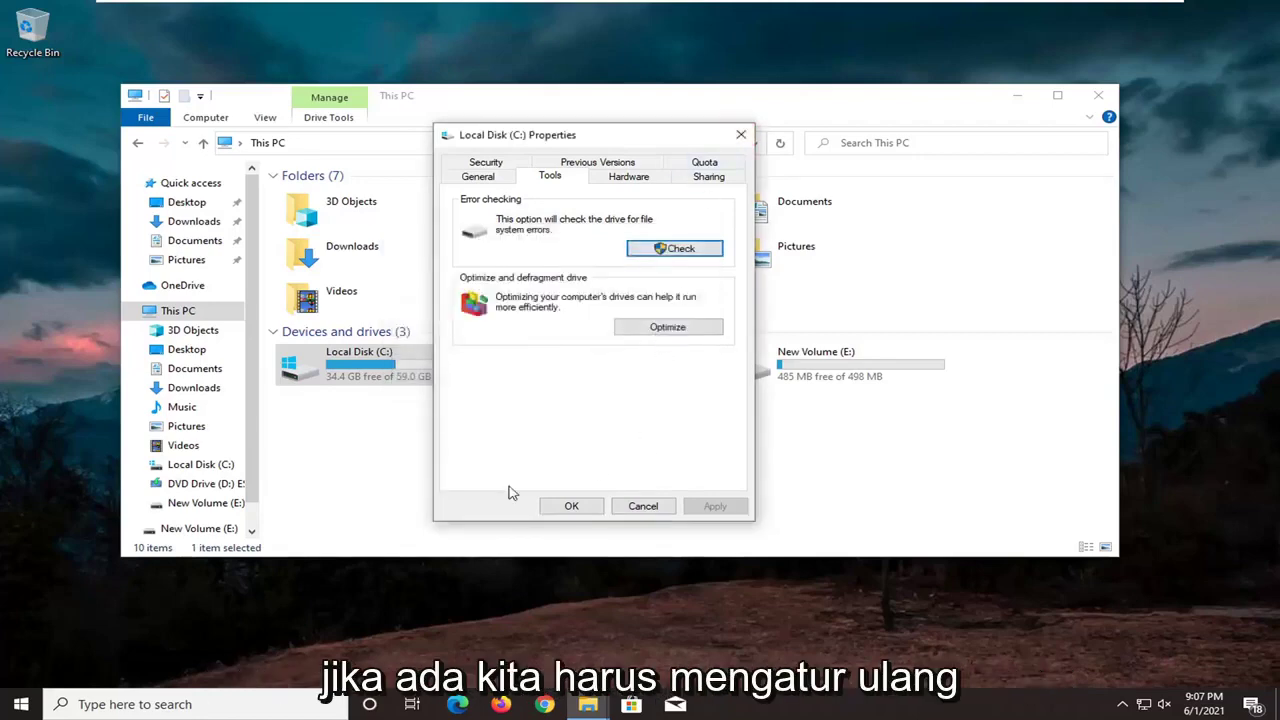
click(571, 506)
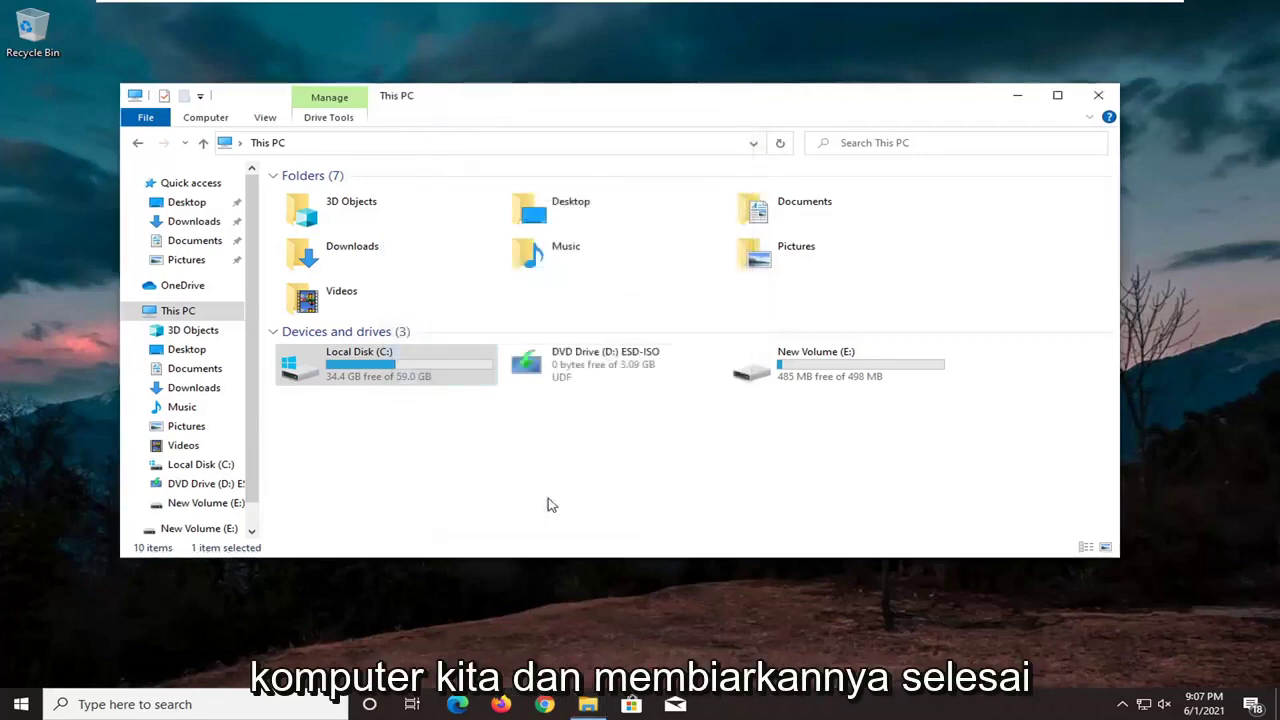
click(1104, 99)
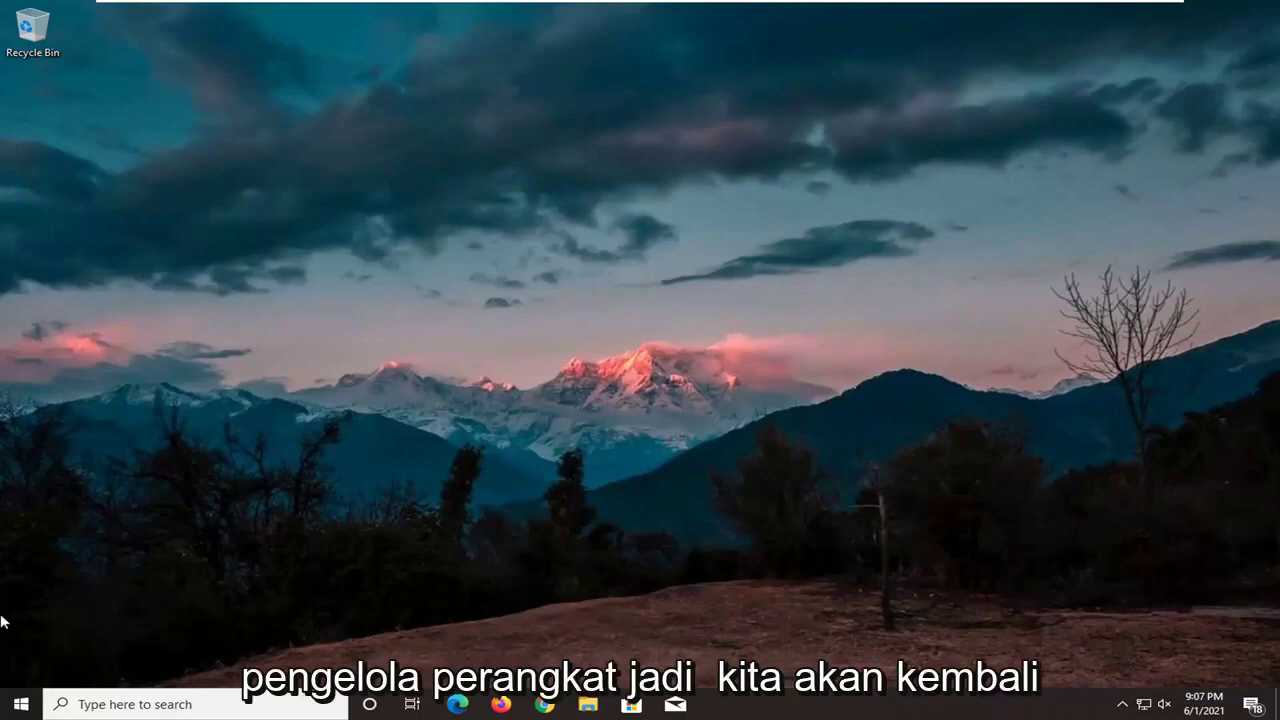
- Search for "device manager", open Device Manager and expand the Display adapters category
click(20, 704)
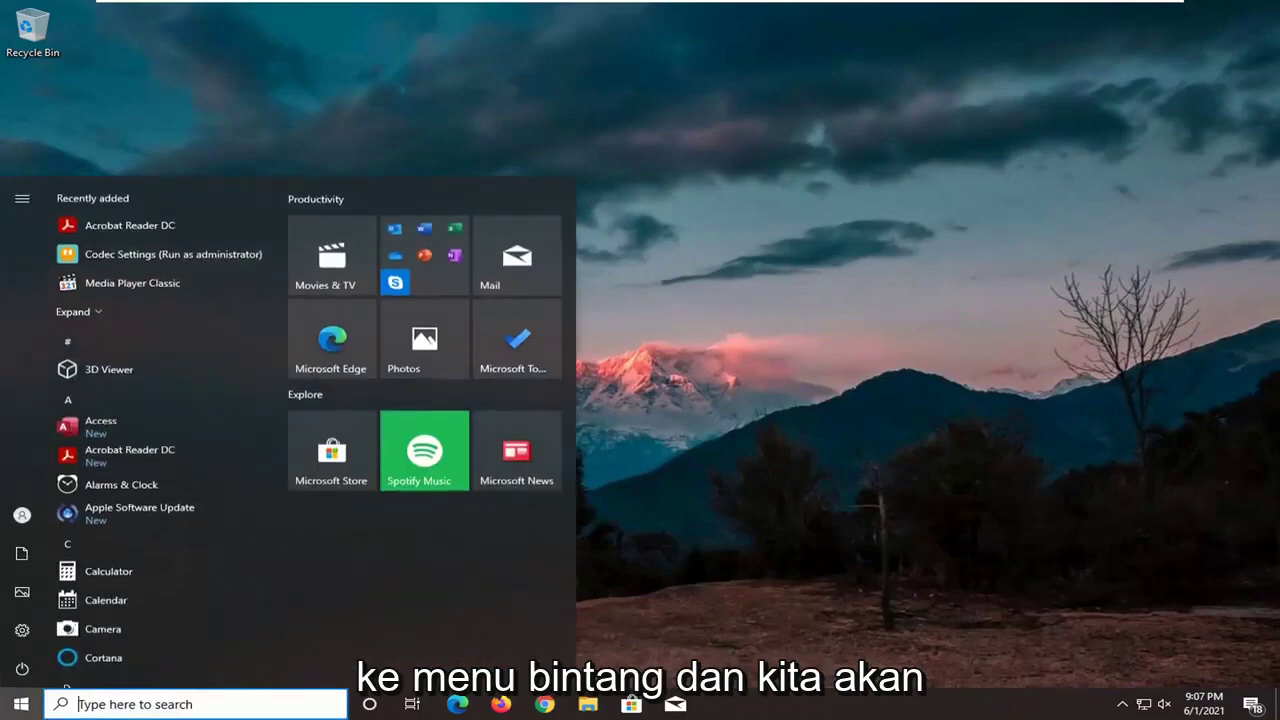
text(device manager)
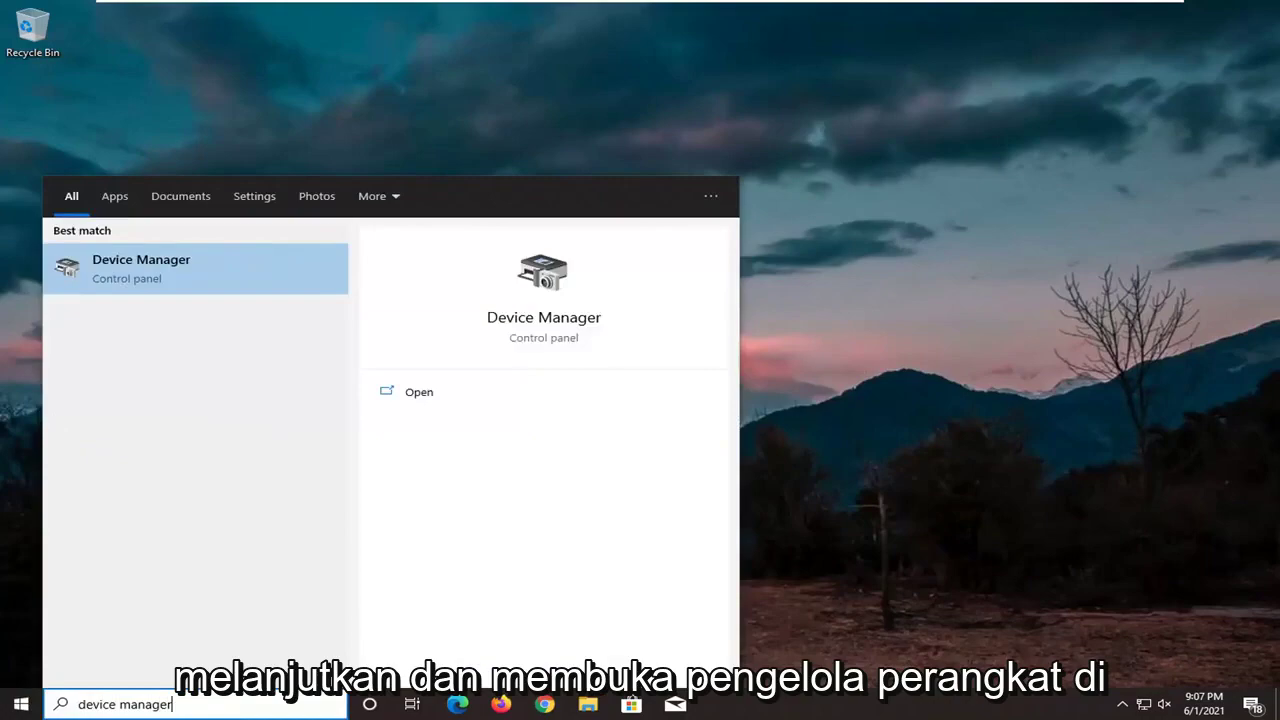
key(Return)
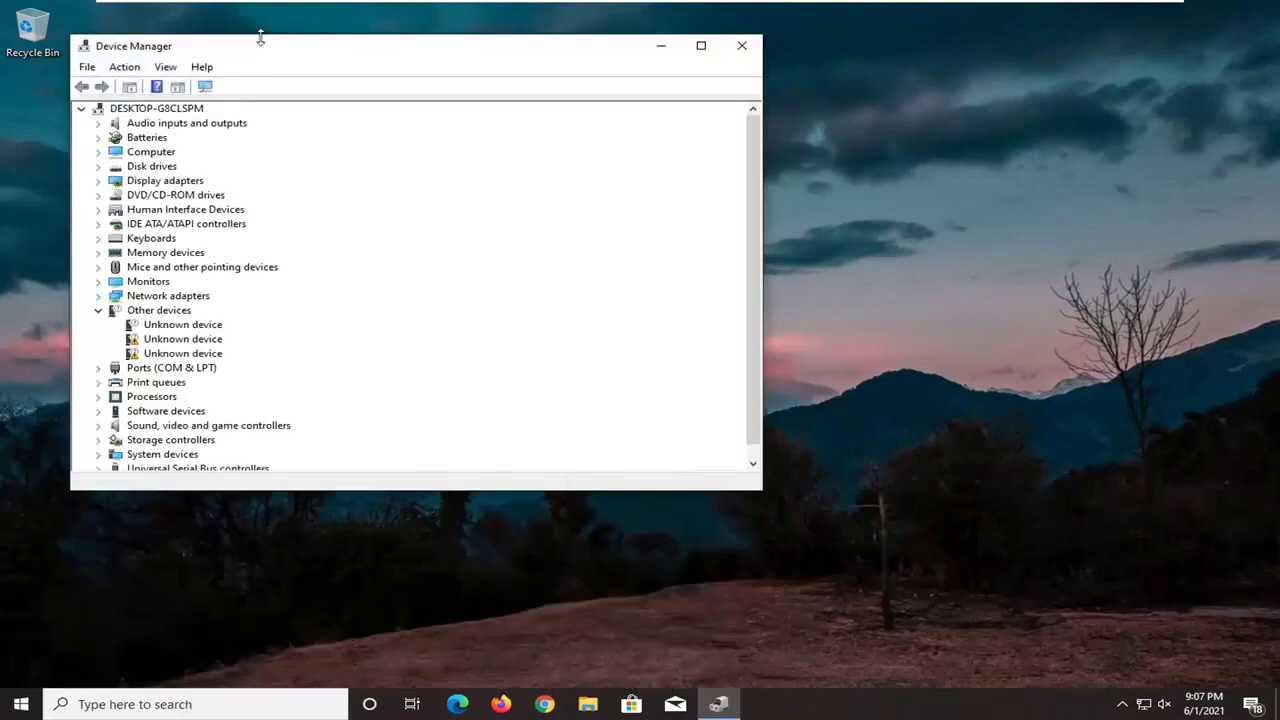
drag(295, 47, 431, 52)
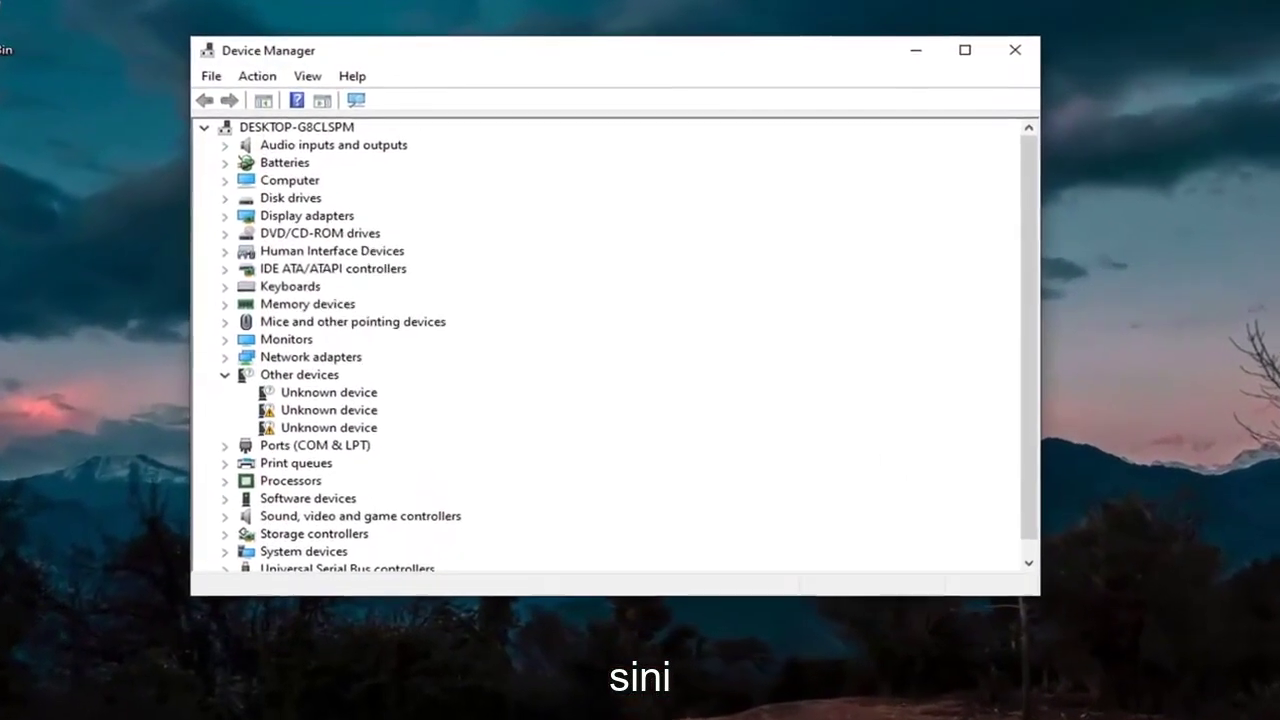
double_click(302, 220)
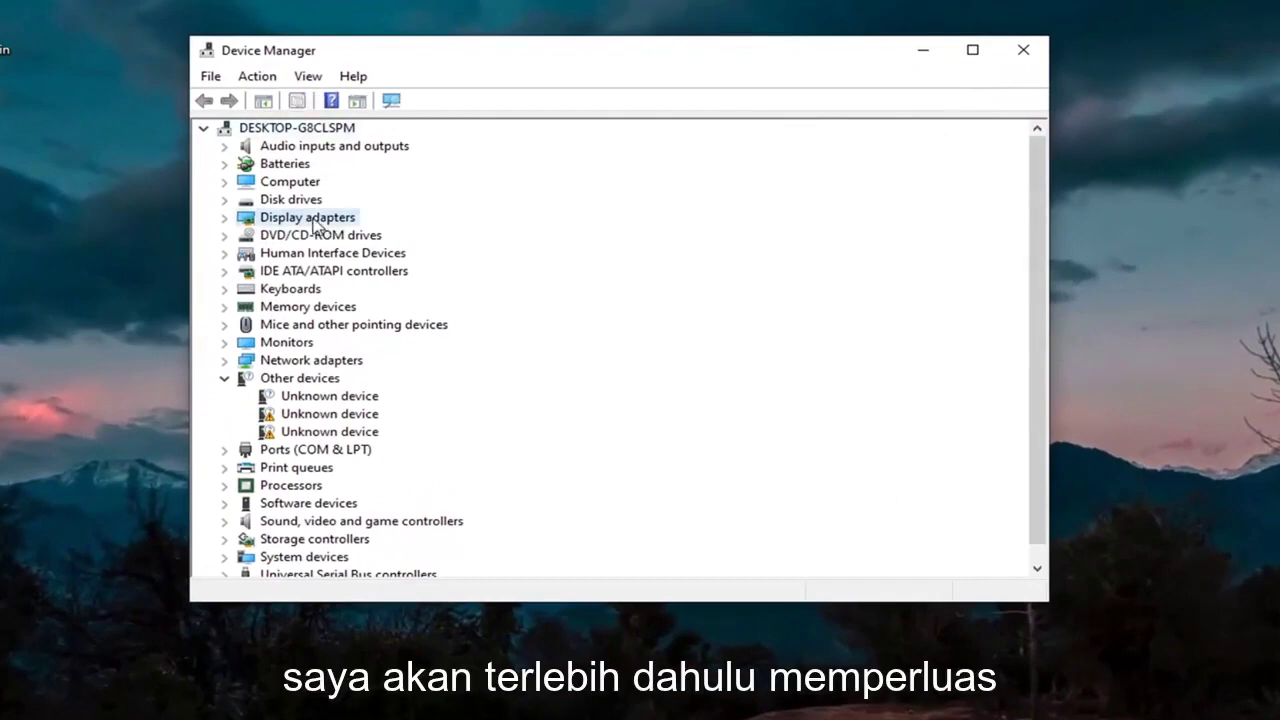
- Update the display adapter's driver through its properties, choosing VMware SVGA 3D from the drivers available on the computer
right_click(290, 237)
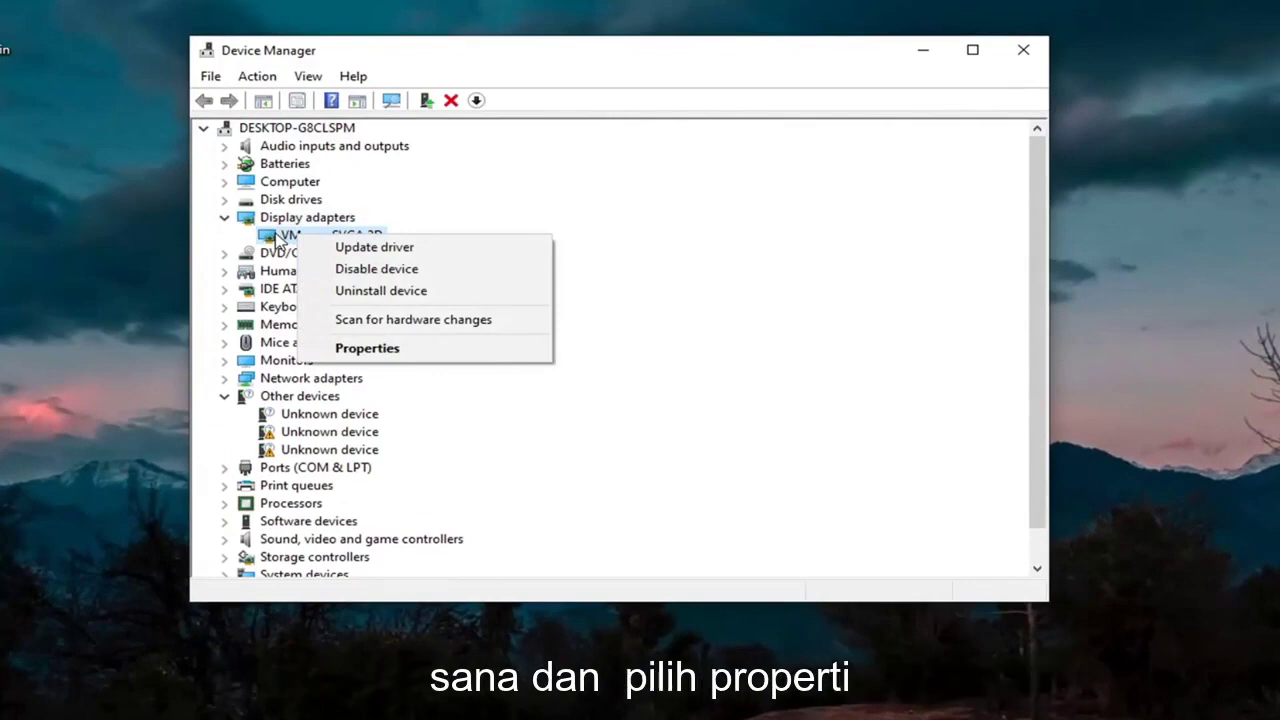
click(350, 348)
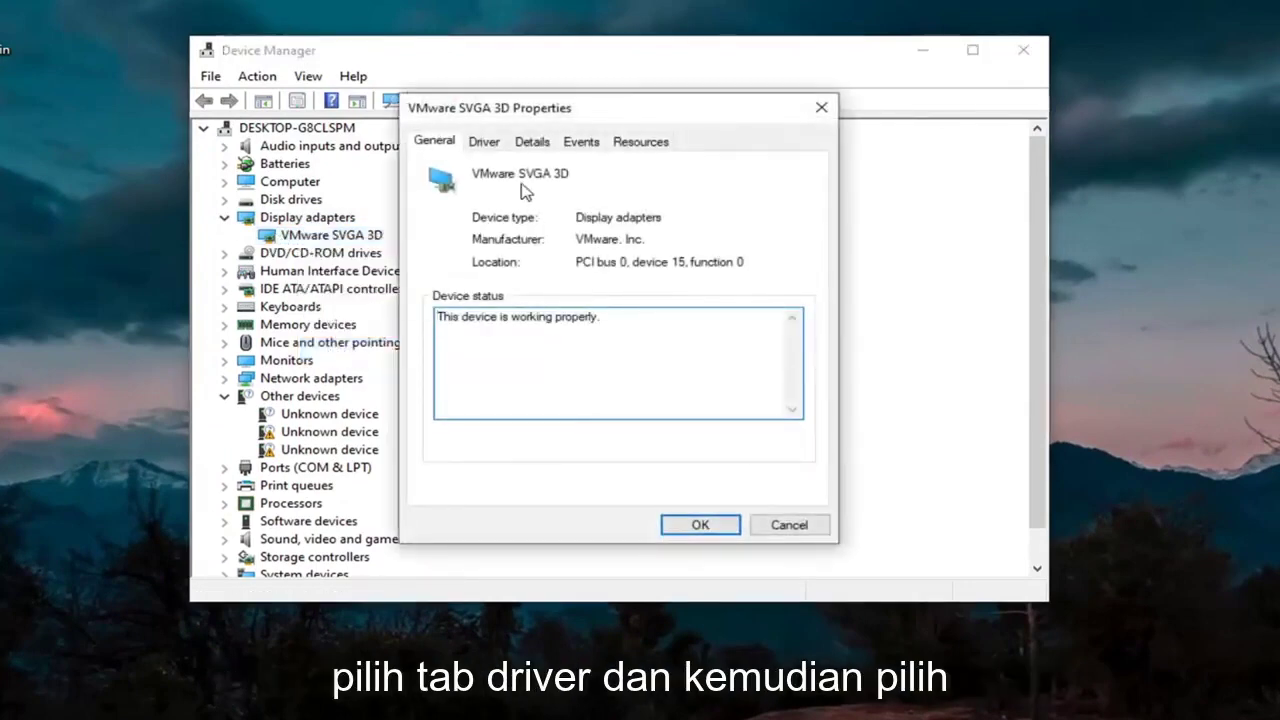
click(484, 143)
click(479, 362)
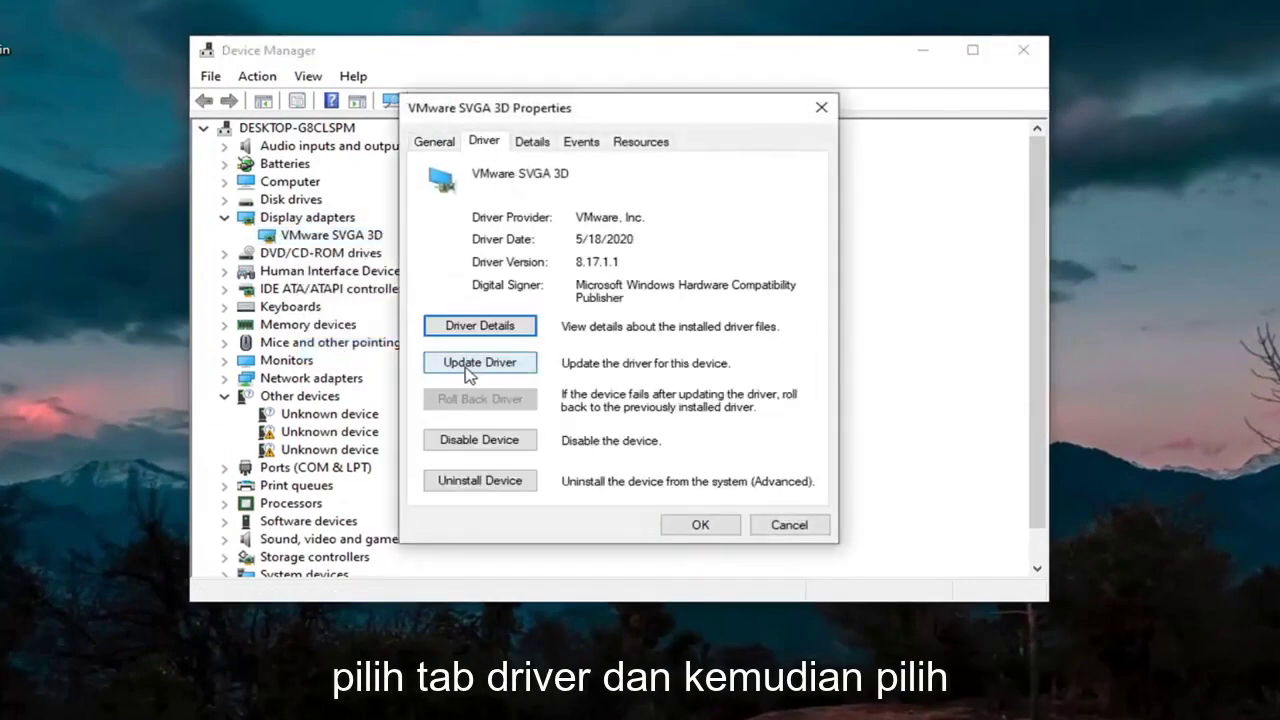
click(537, 369)
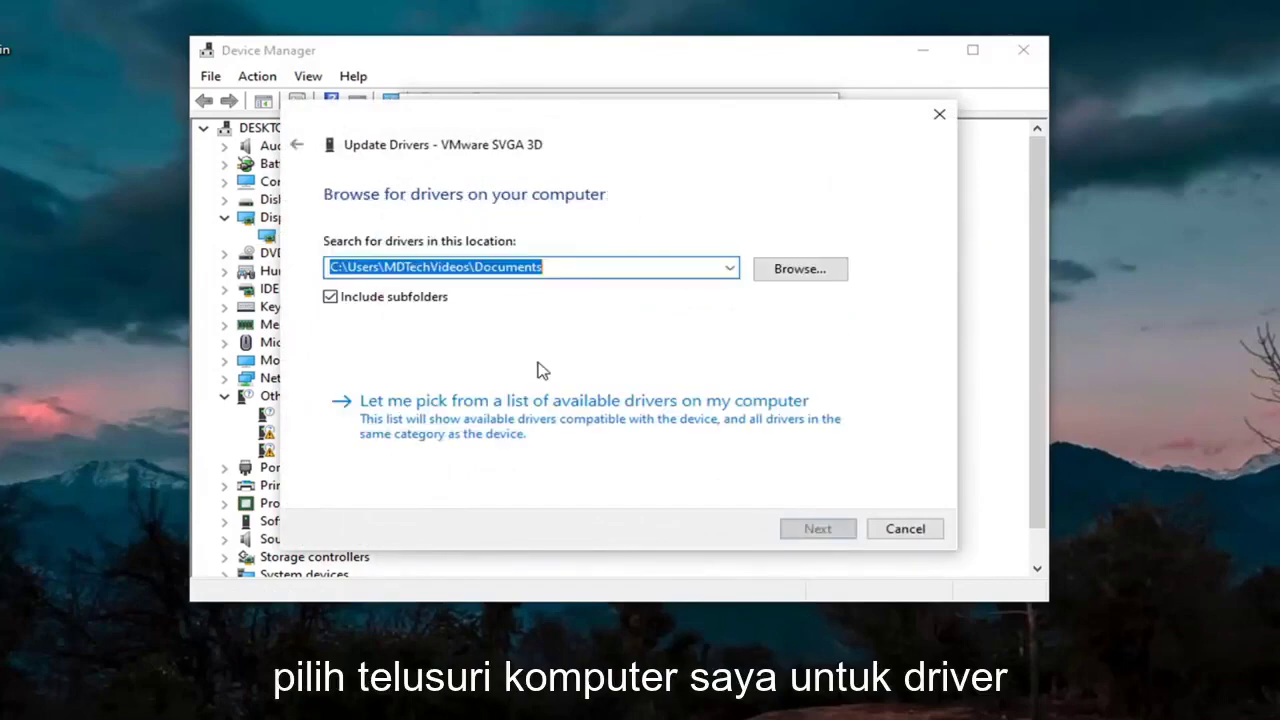
click(510, 437)
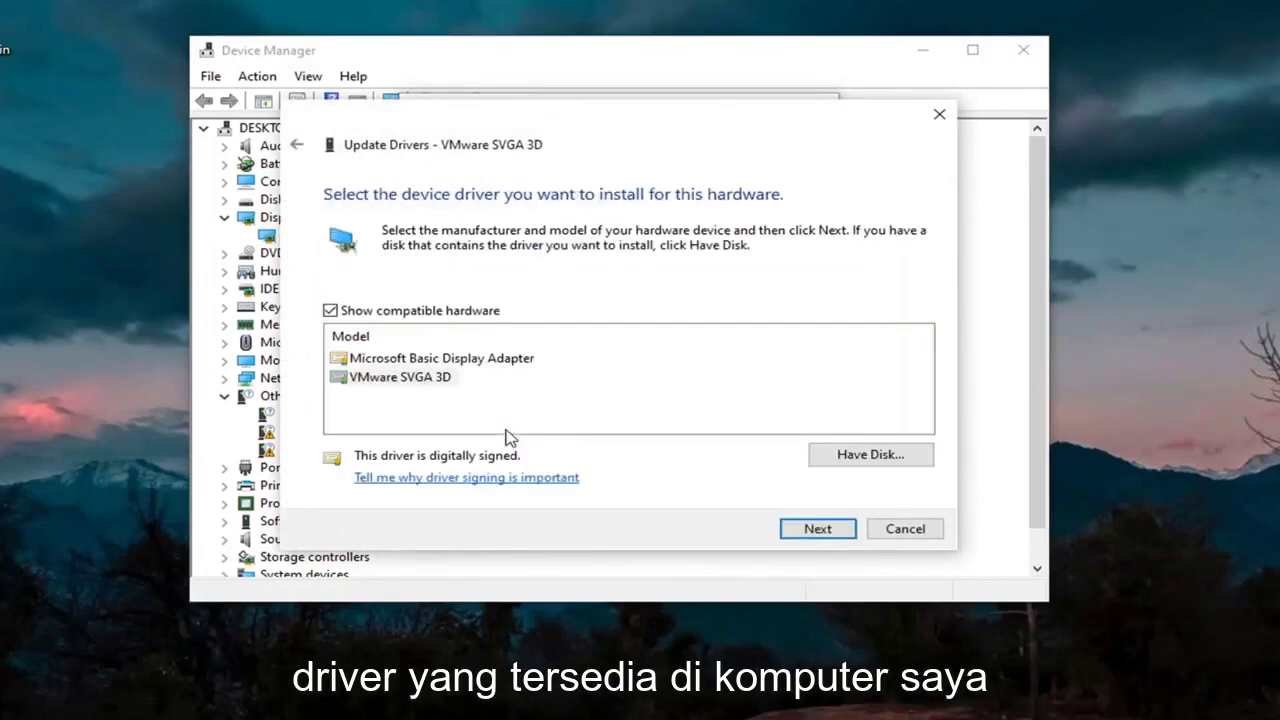
click(395, 386)
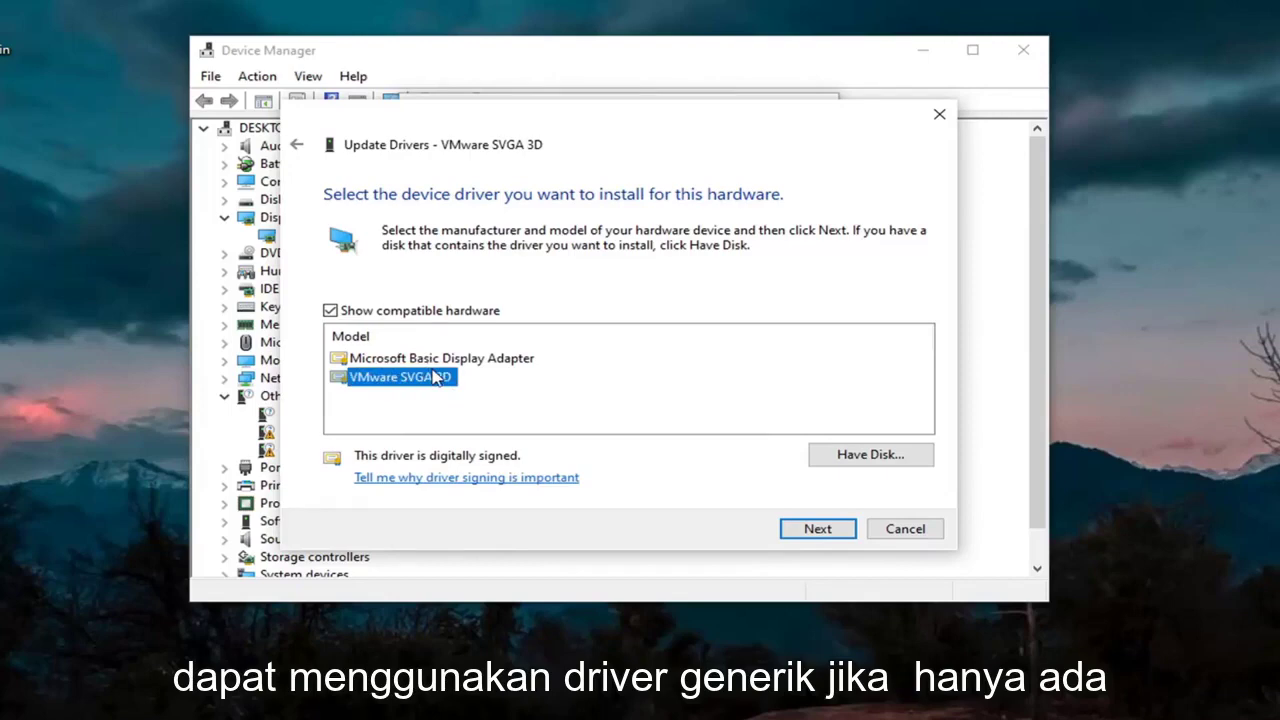
click(796, 528)
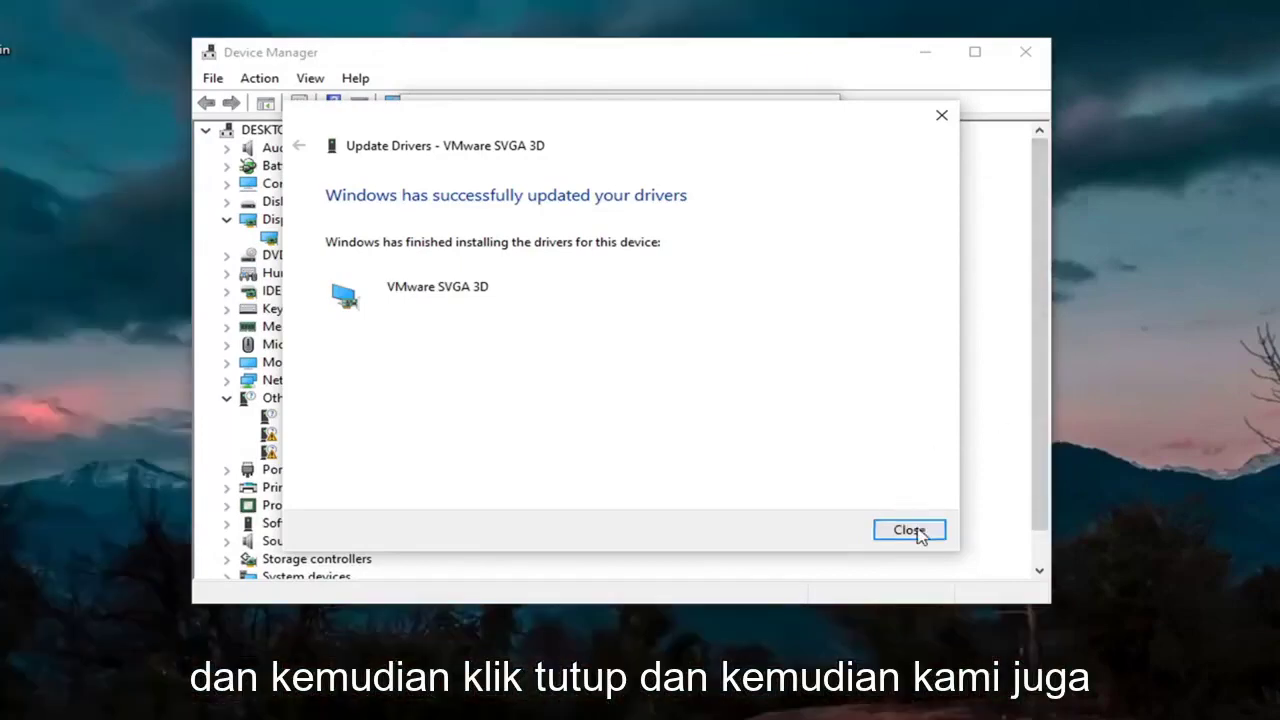
- Close the driver update and the VMware SVGA 3D properties, and expand the Universal Serial Bus controllers category
click(909, 531)
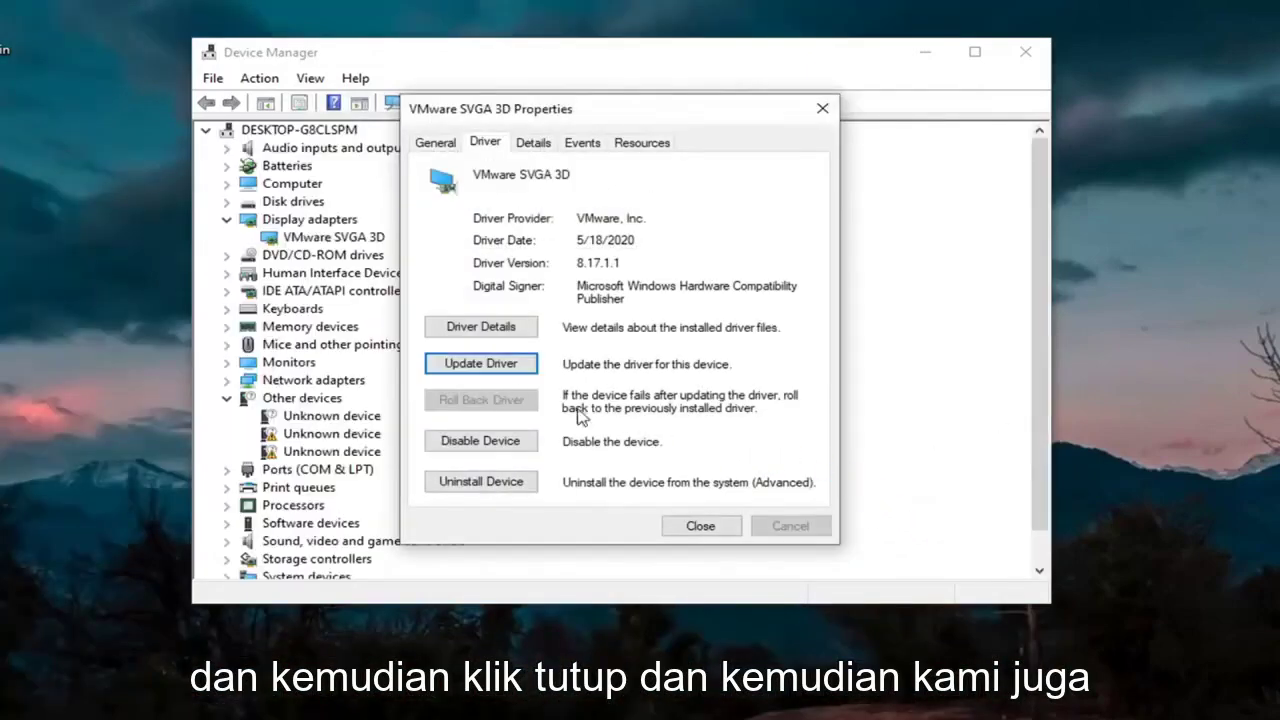
click(700, 526)
scroll(381, 459, down, 1)
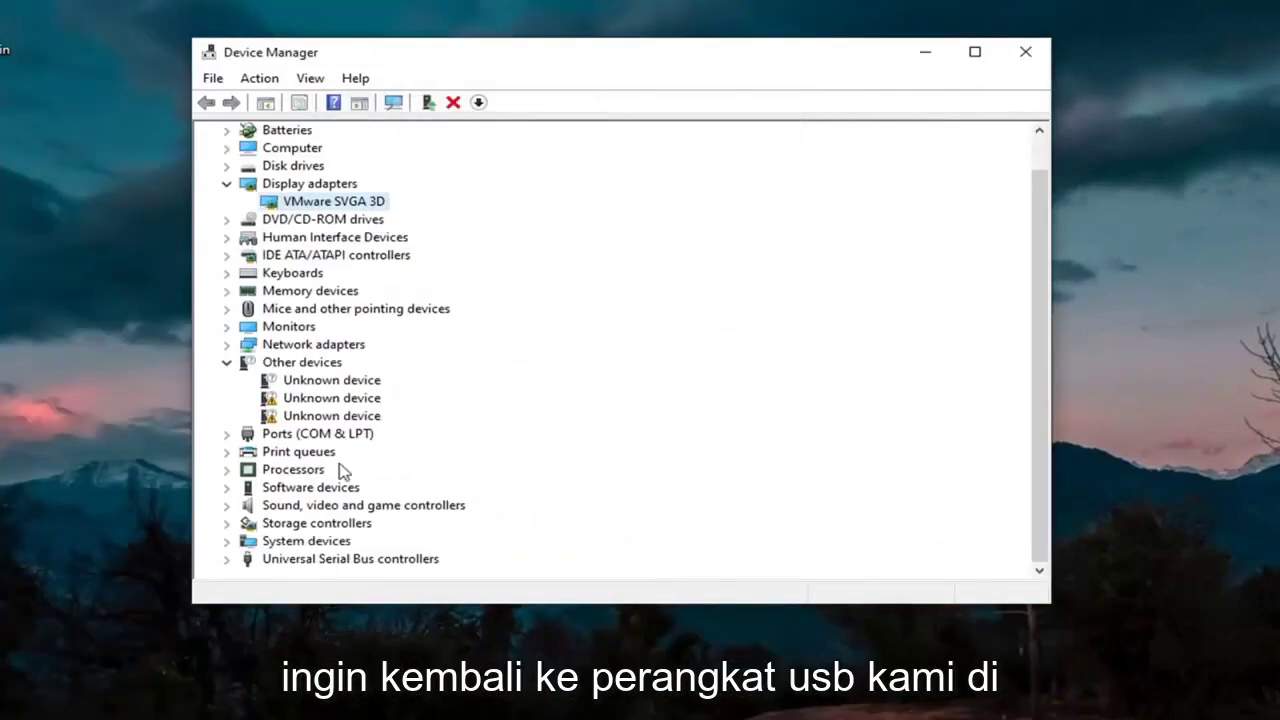
click(227, 558)
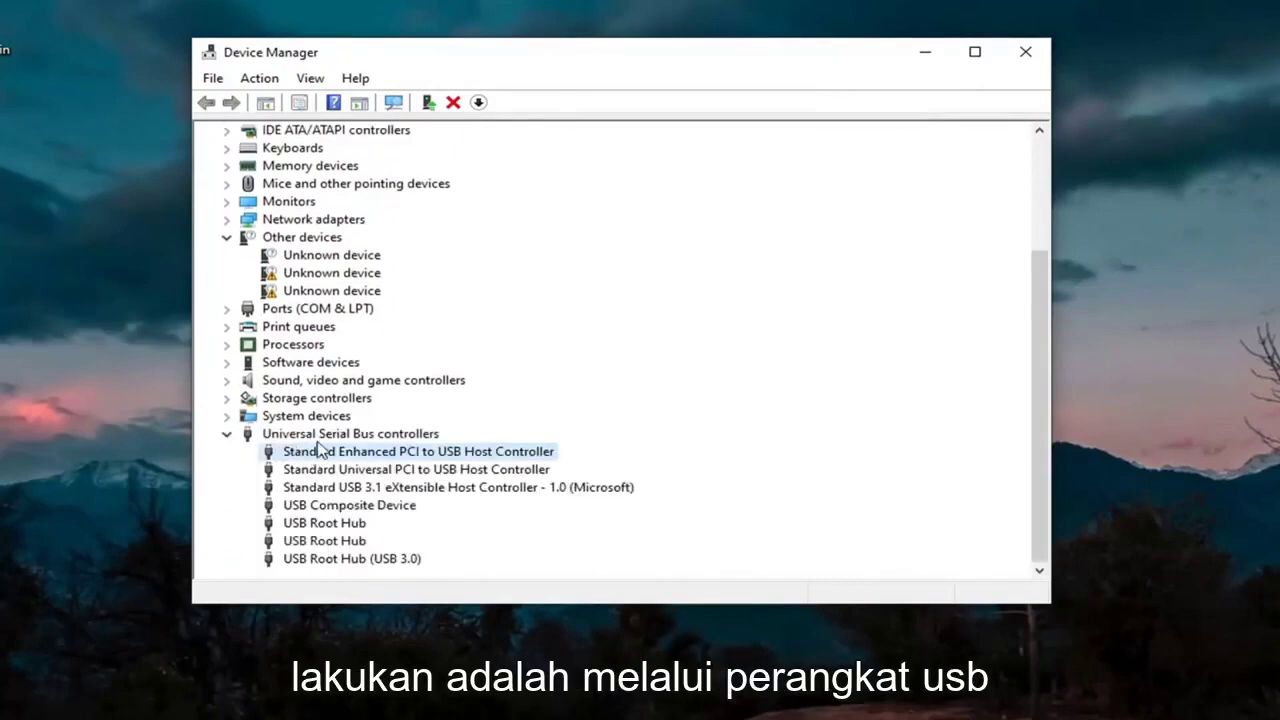
- Check the properties of the Standard Enhanced and Standard Universal PCI to USB Host Controllers for power management options
double_click(318, 456)
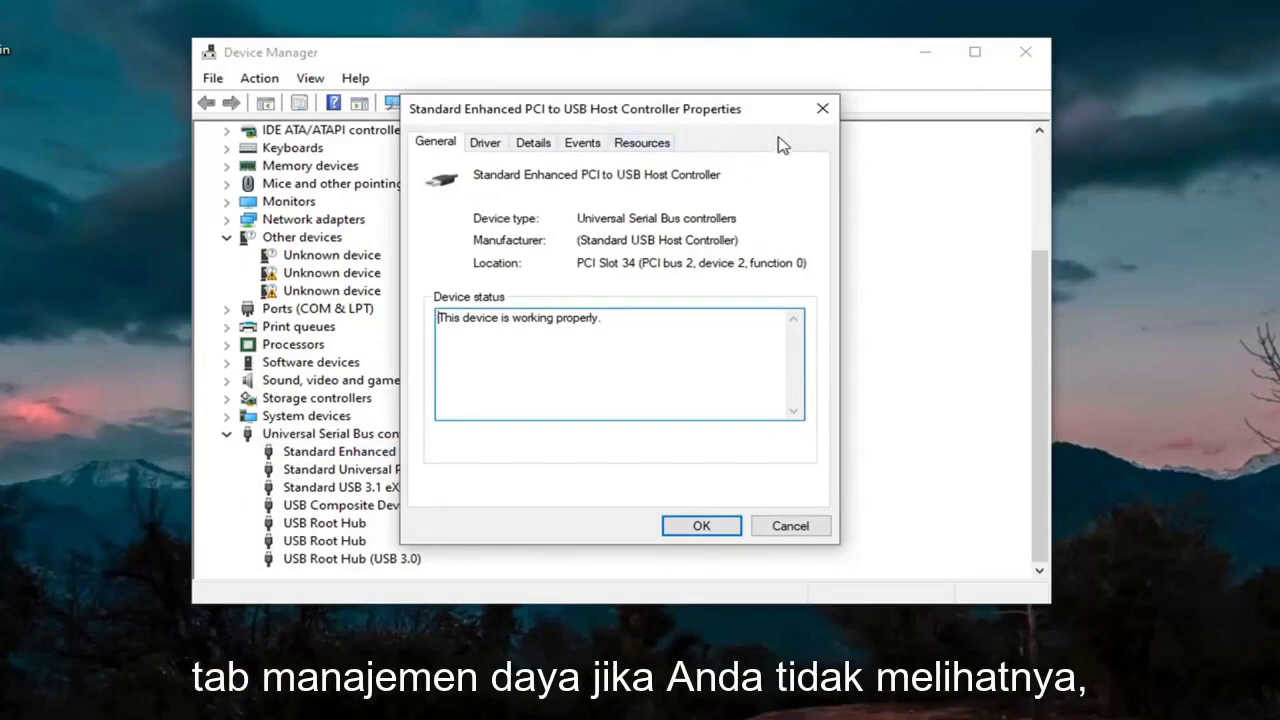
click(822, 108)
click(336, 468)
double_click(336, 466)
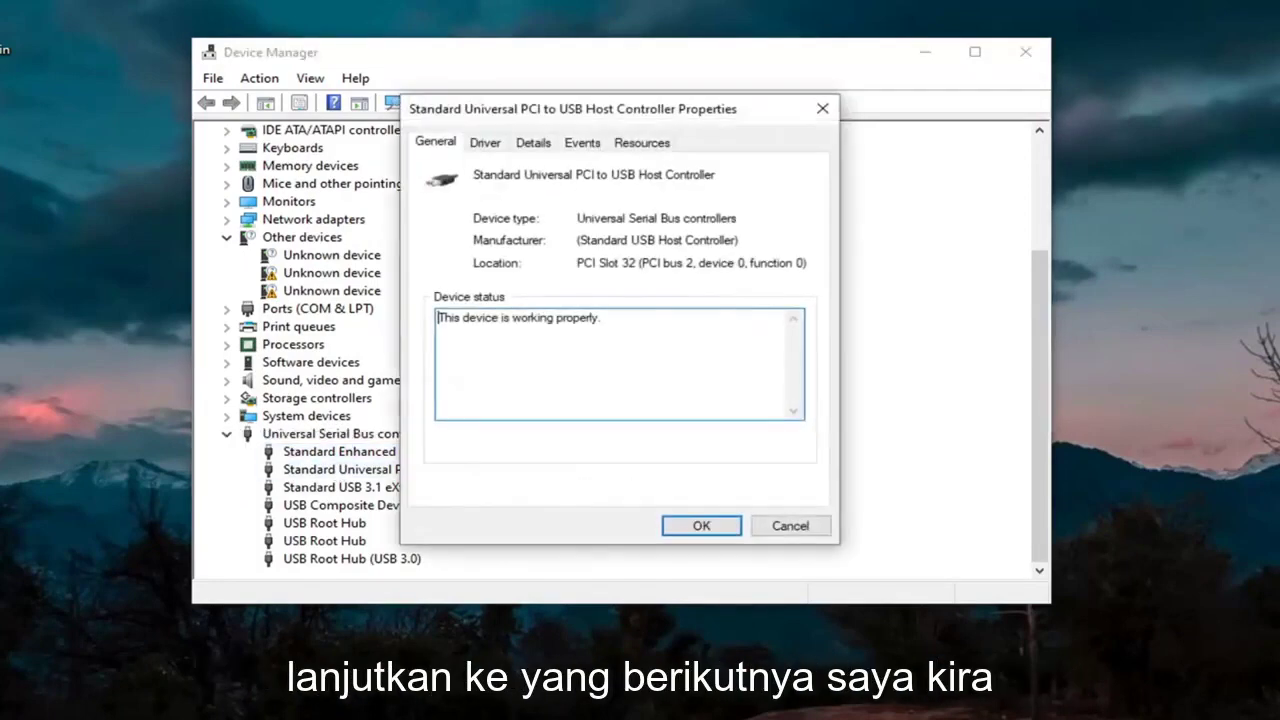
click(820, 108)
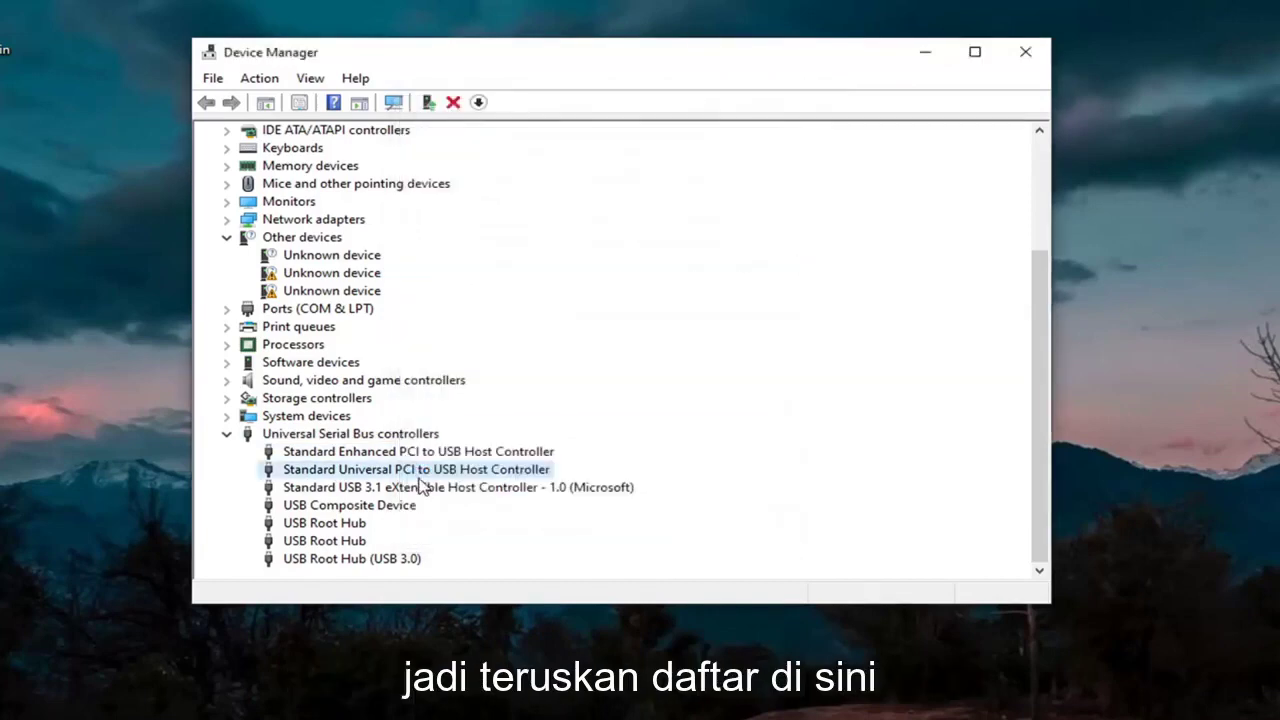
double_click(421, 472)
click(820, 108)
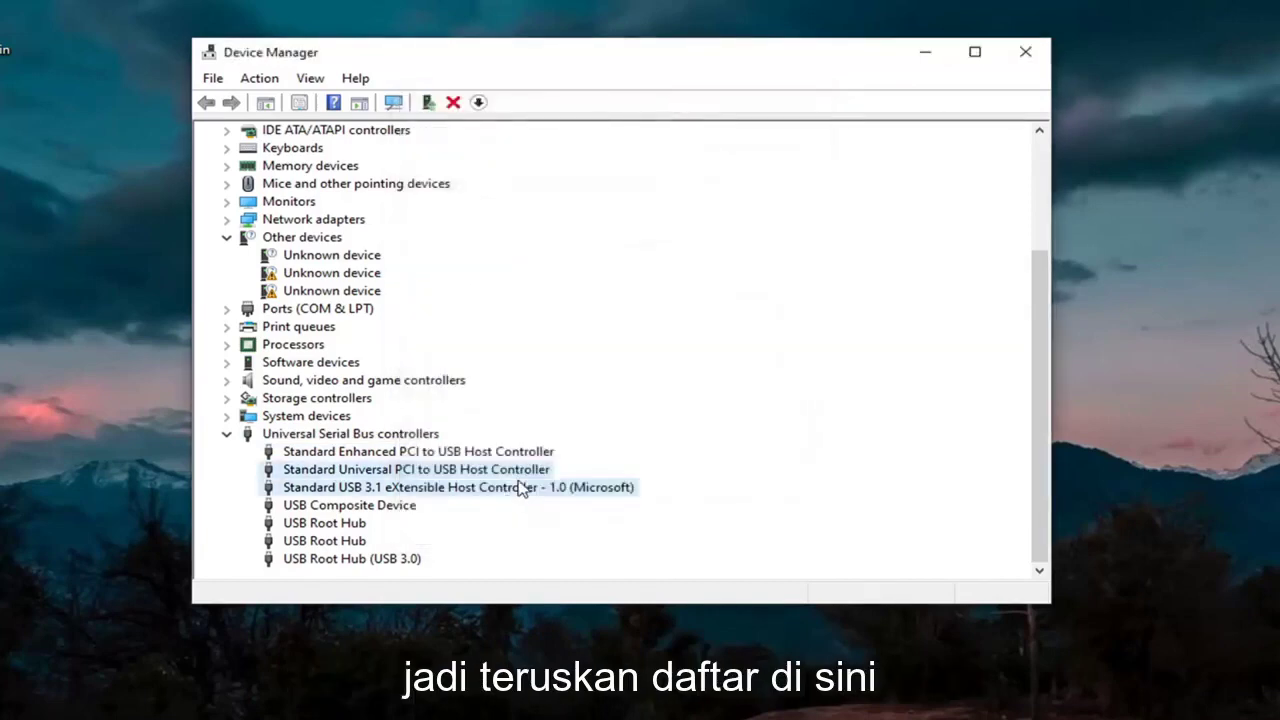
- Disallow the computer from turning off the Standard USB 3.1 eXtensible Host Controller to save power and apply the change
double_click(523, 487)
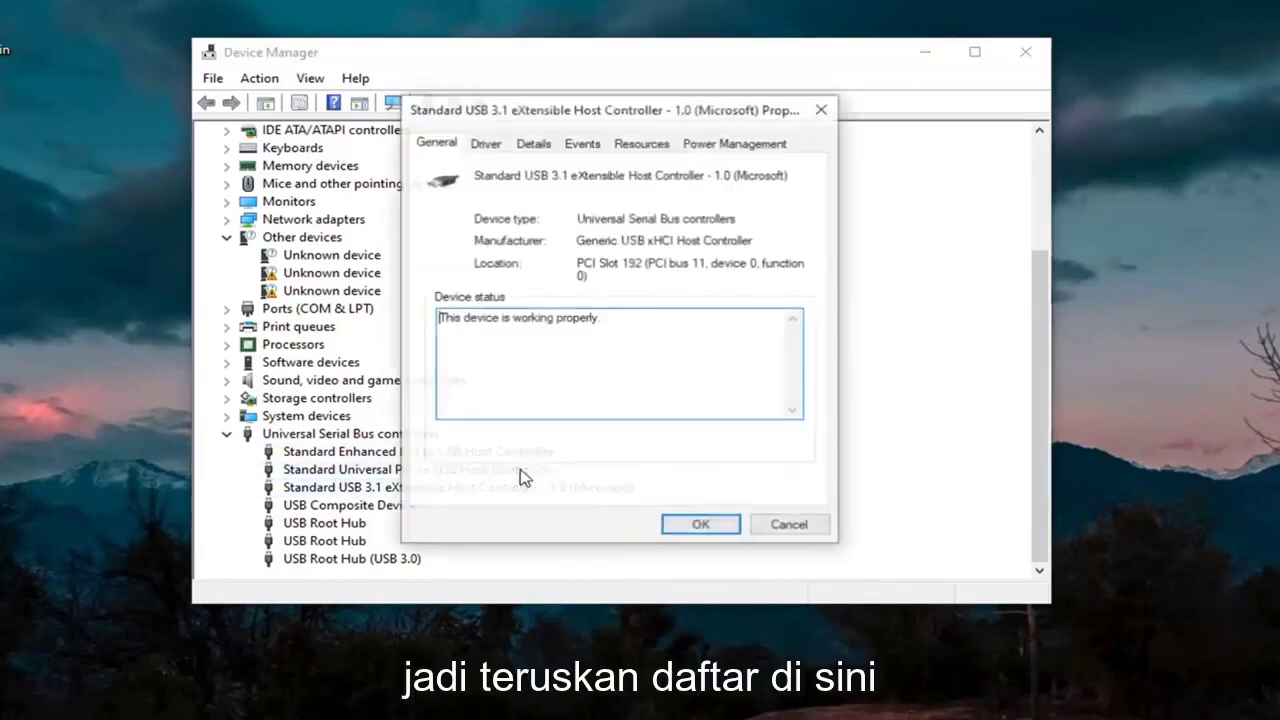
click(726, 147)
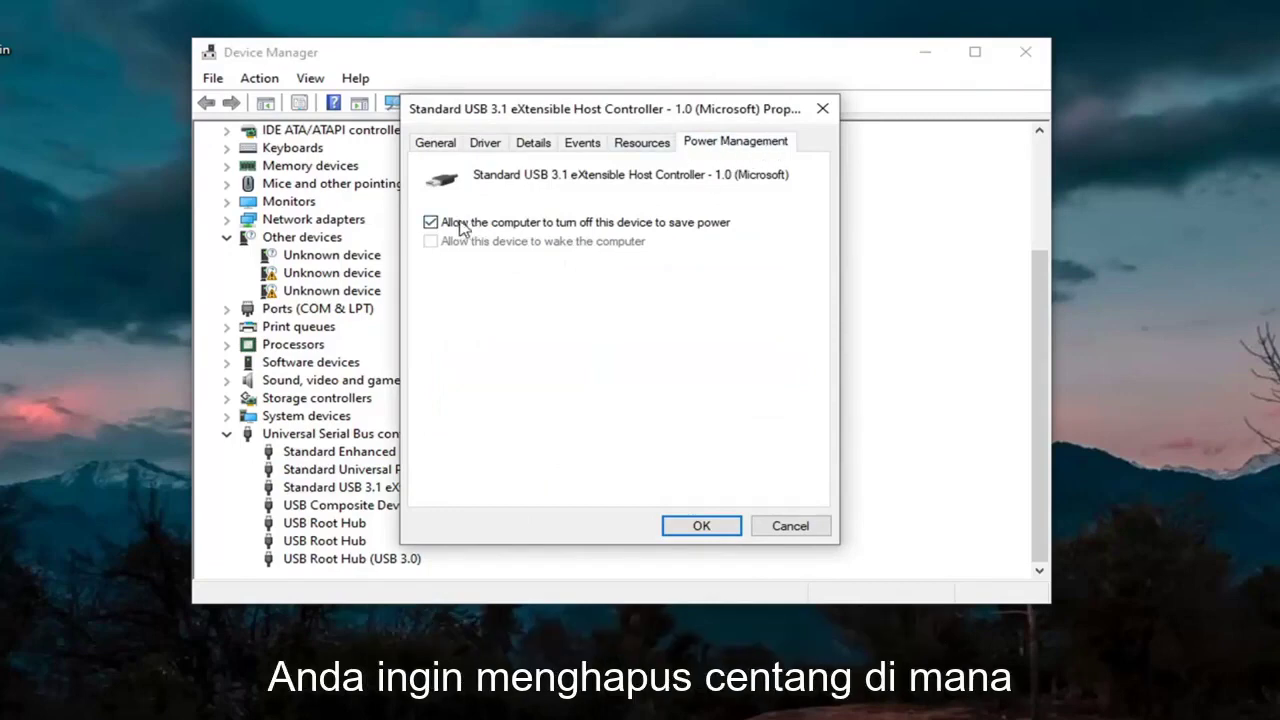
click(431, 223)
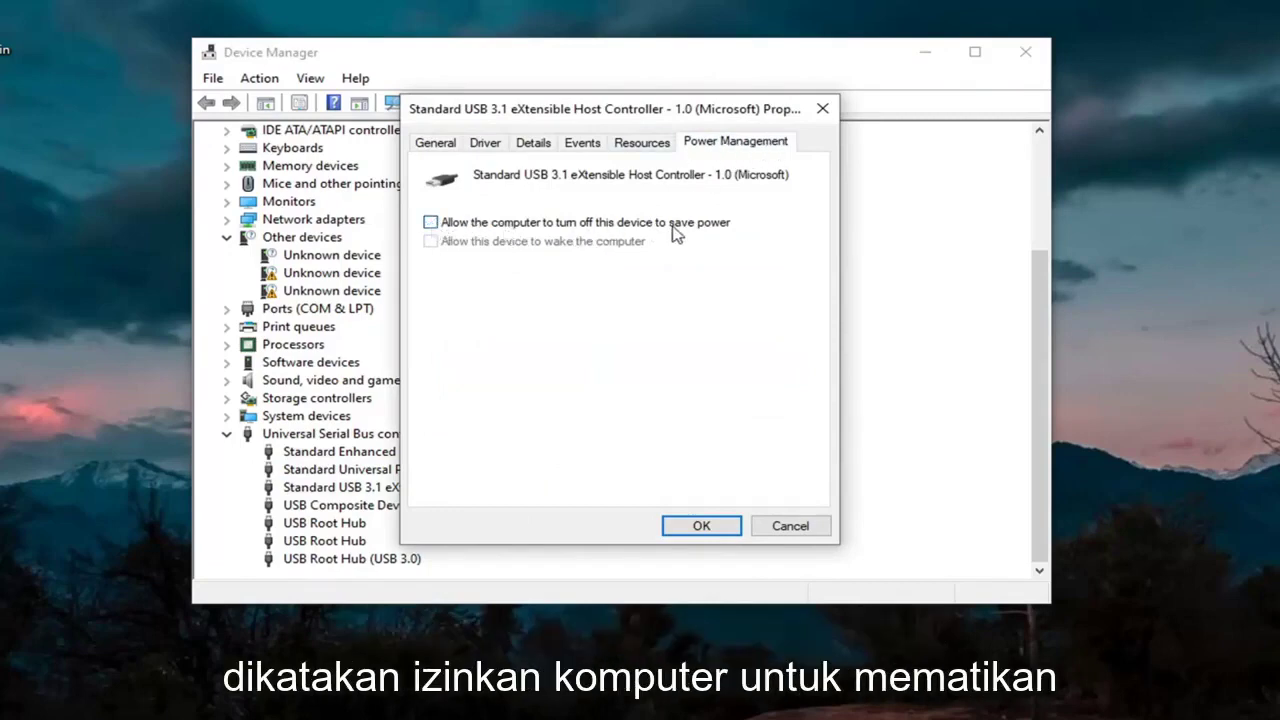
click(708, 530)
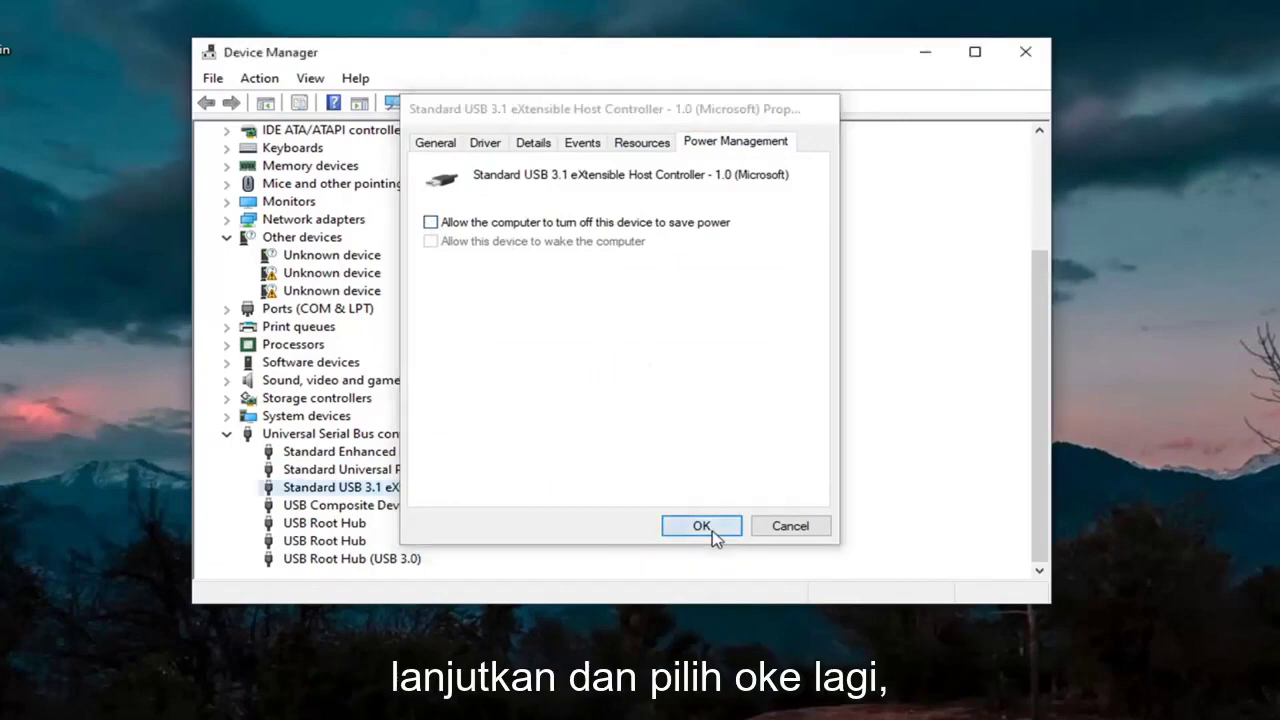
- Check the USB Composite Device's properties and disallow the computer from turning off the first USB Root Hub to save power
double_click(398, 513)
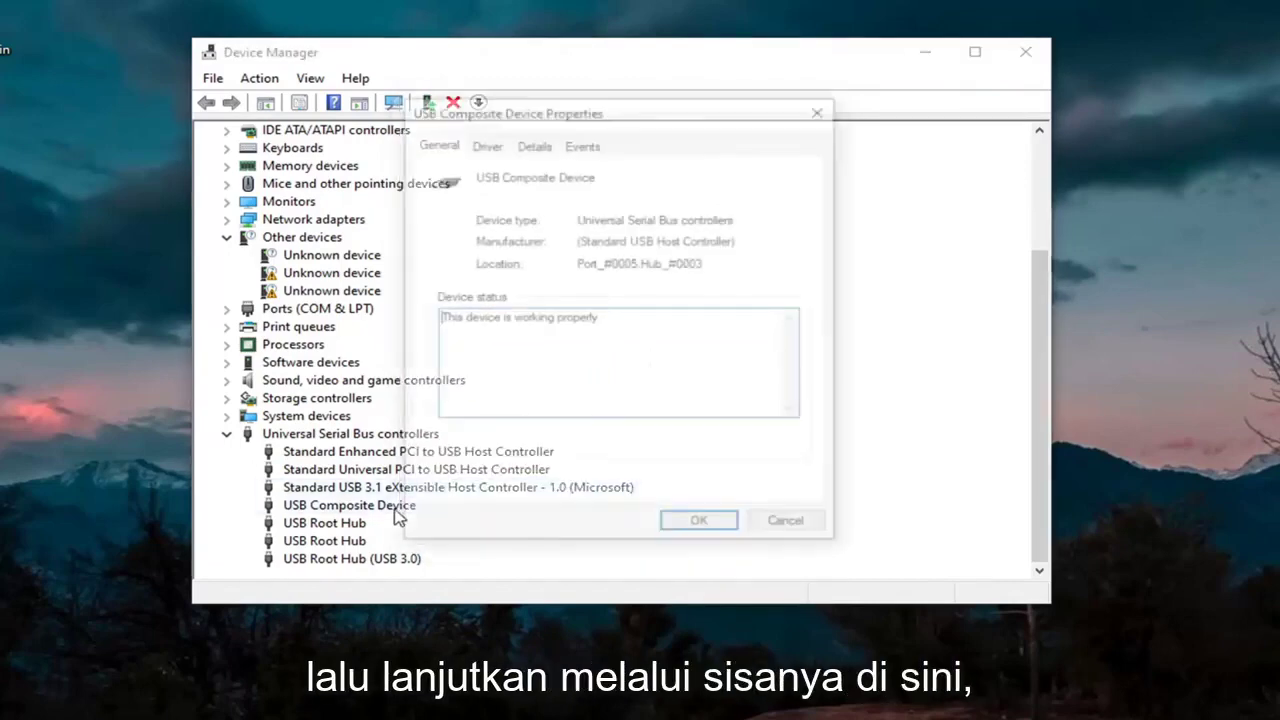
click(823, 112)
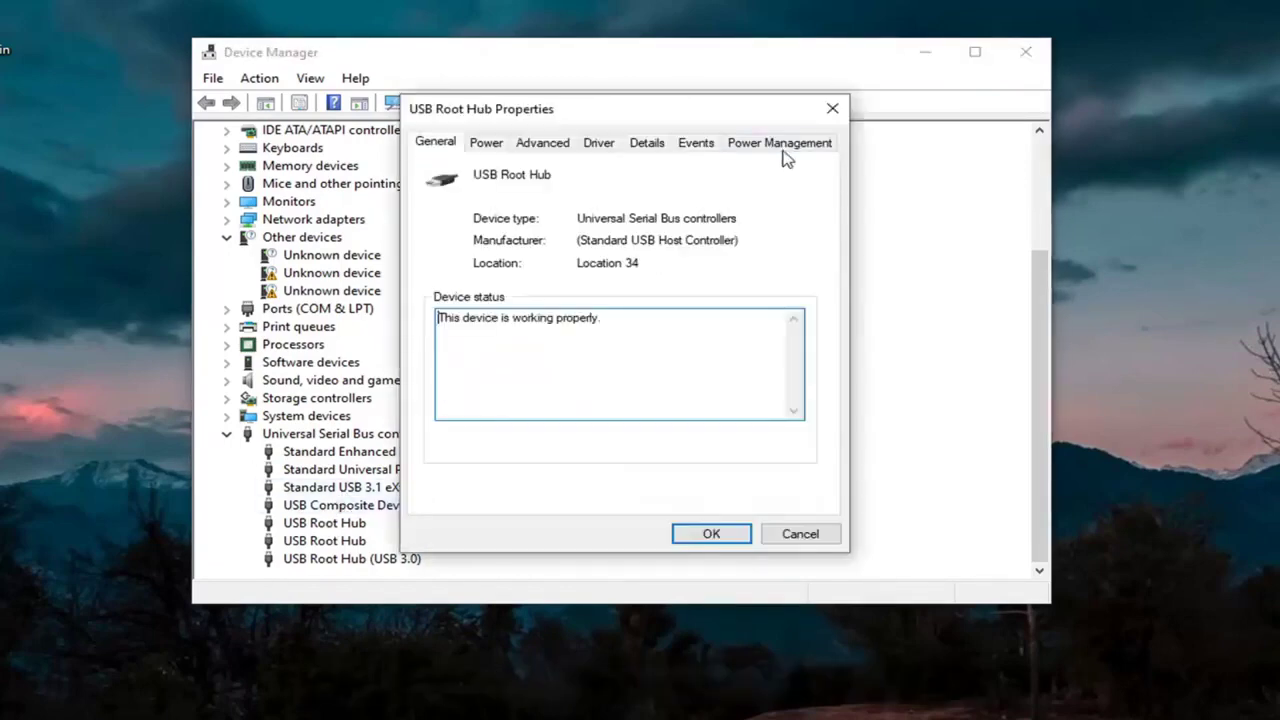
click(782, 148)
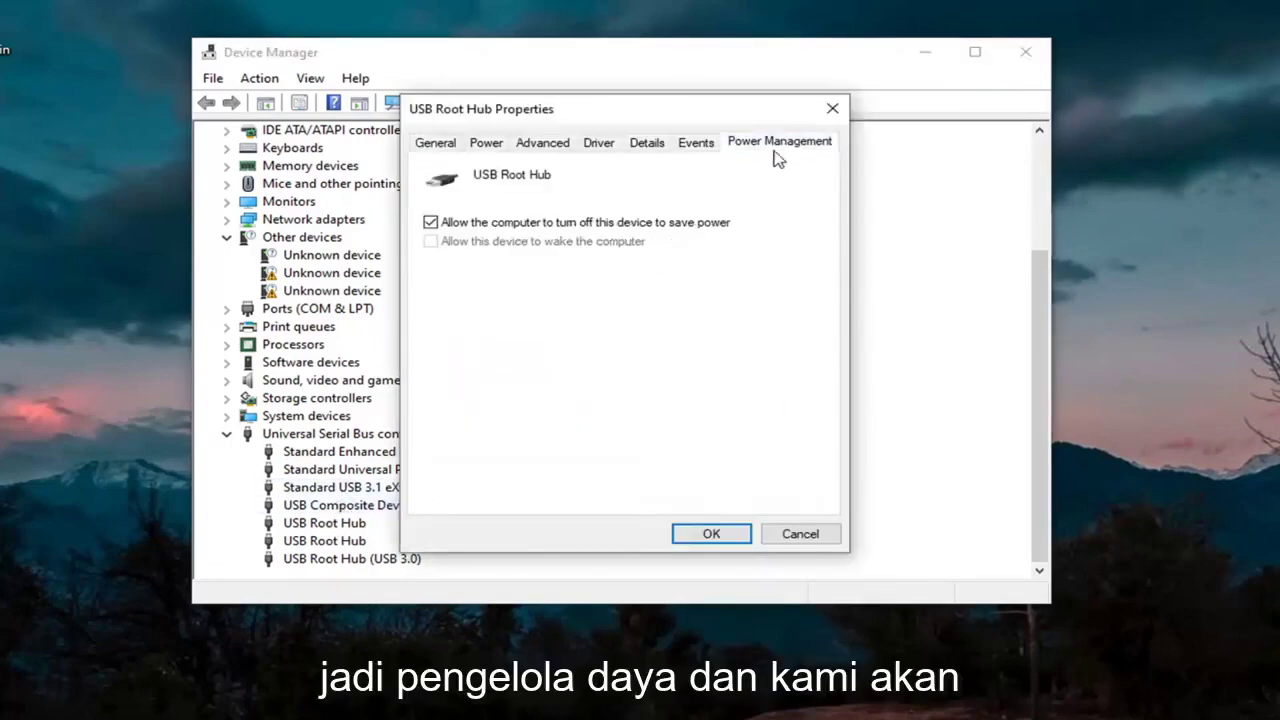
click(500, 230)
click(710, 535)
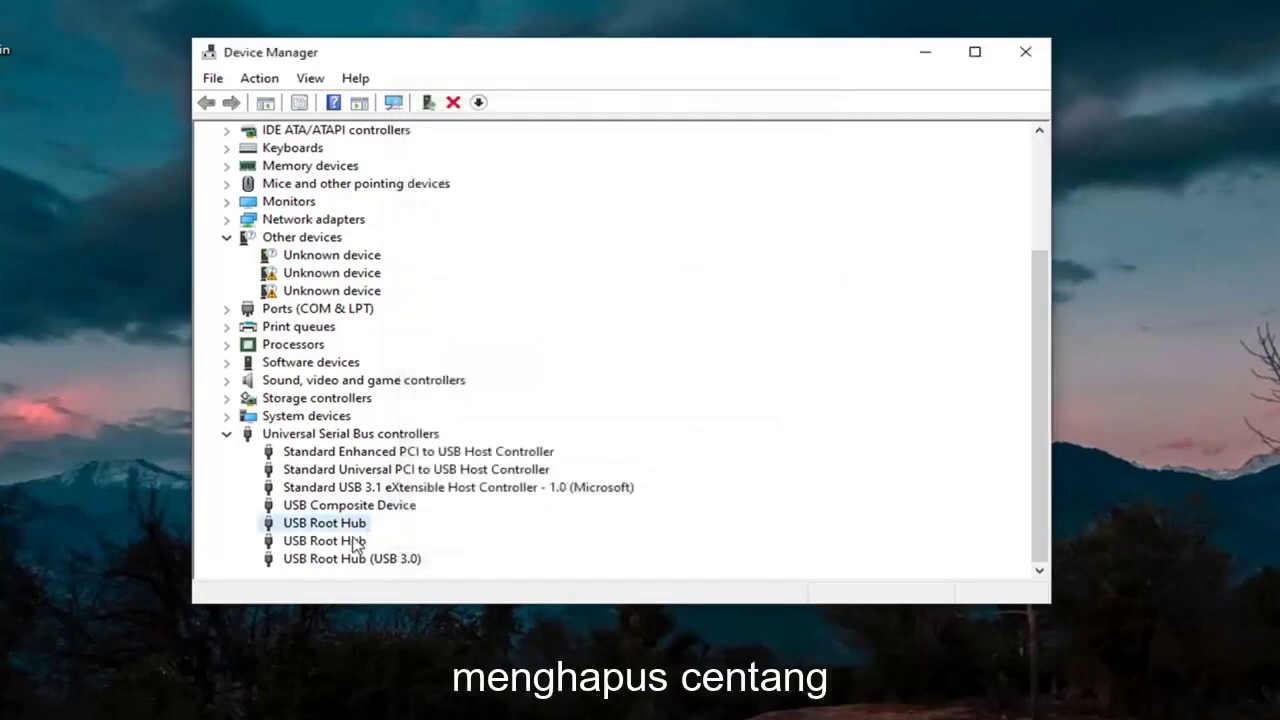
- Disallow the computer from turning off the second USB Root Hub to save power and apply the change
double_click(314, 541)
click(780, 141)
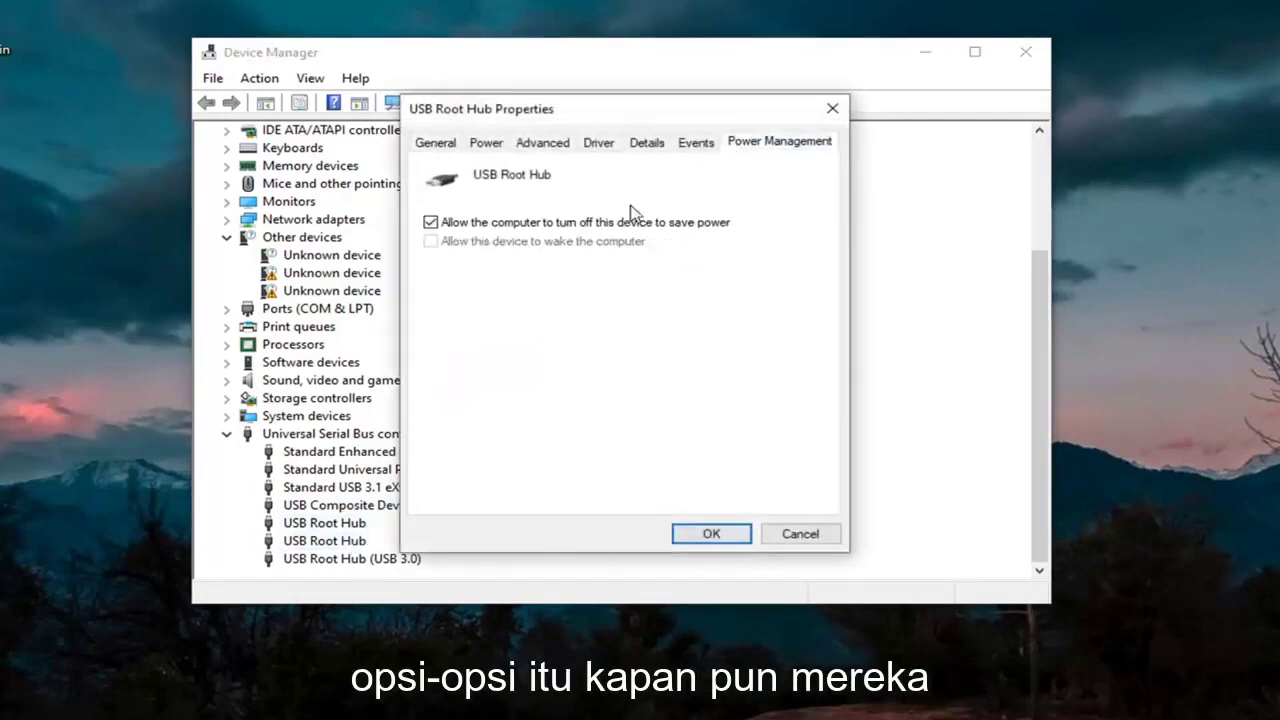
click(495, 228)
click(711, 533)
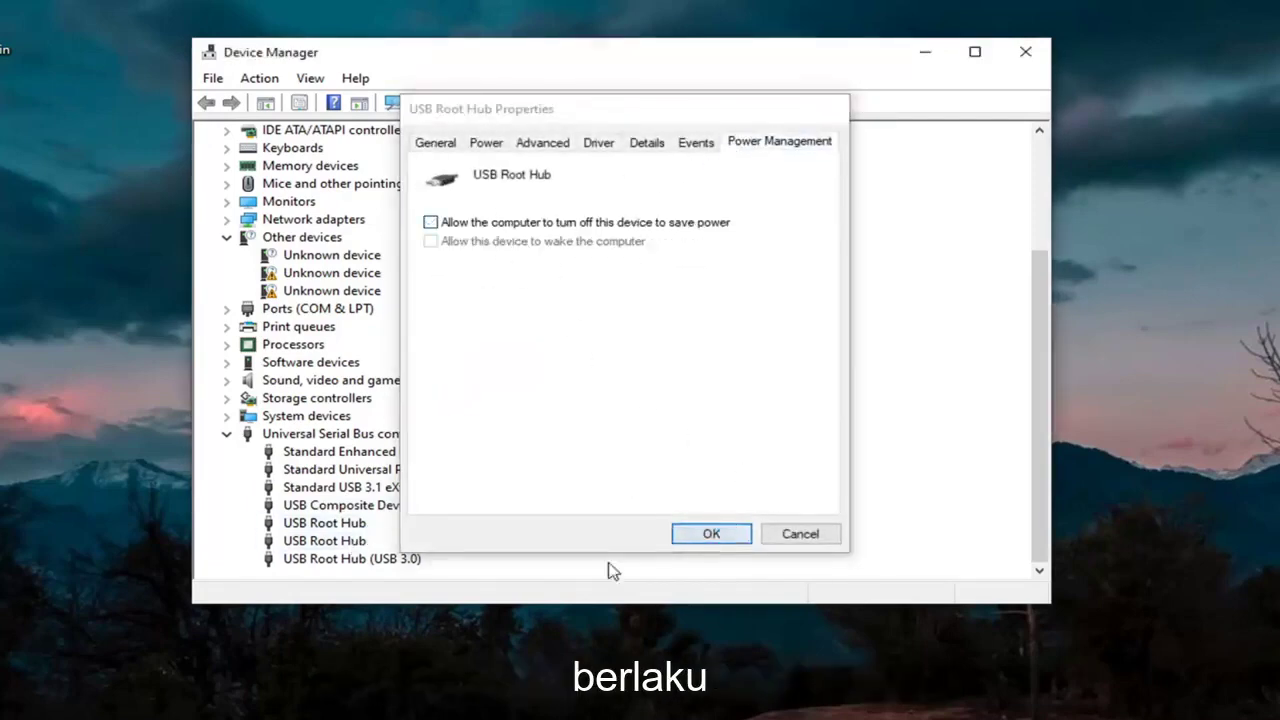
- Disallow the computer from turning off the USB Root Hub (USB 3.0) to save power and close Device Manager
click(373, 560)
double_click(373, 562)
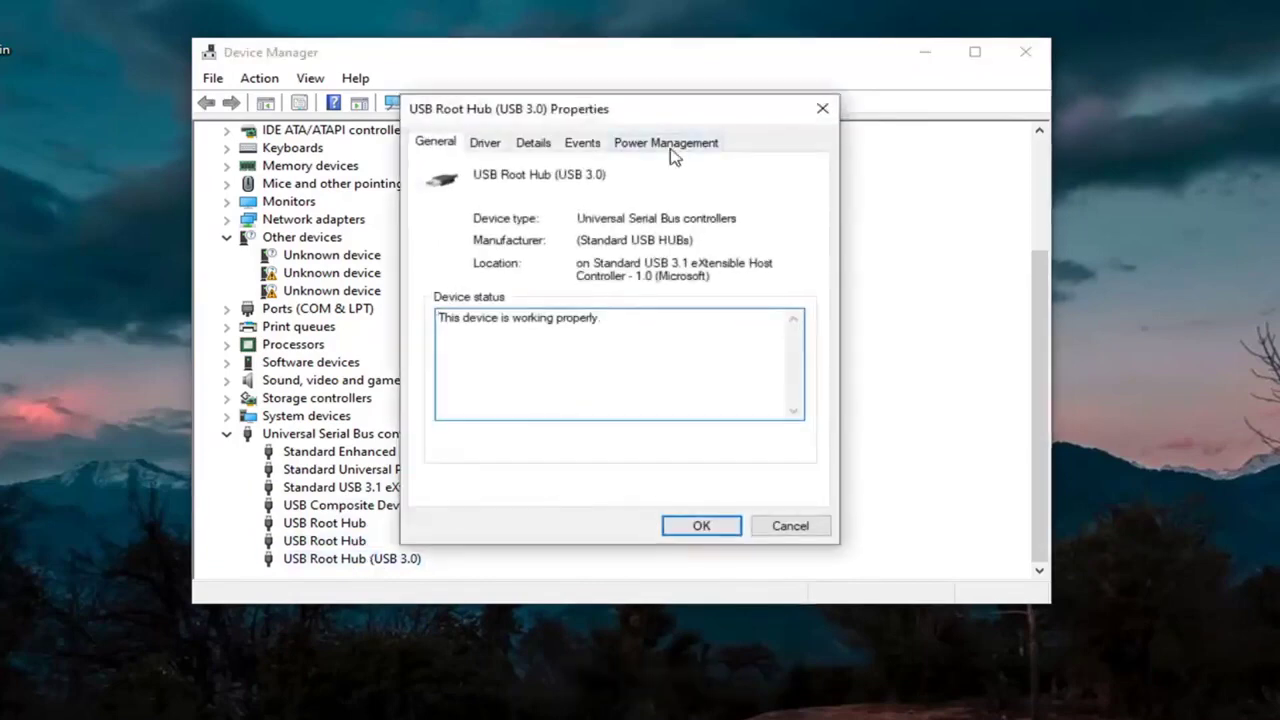
click(666, 141)
click(487, 226)
click(713, 533)
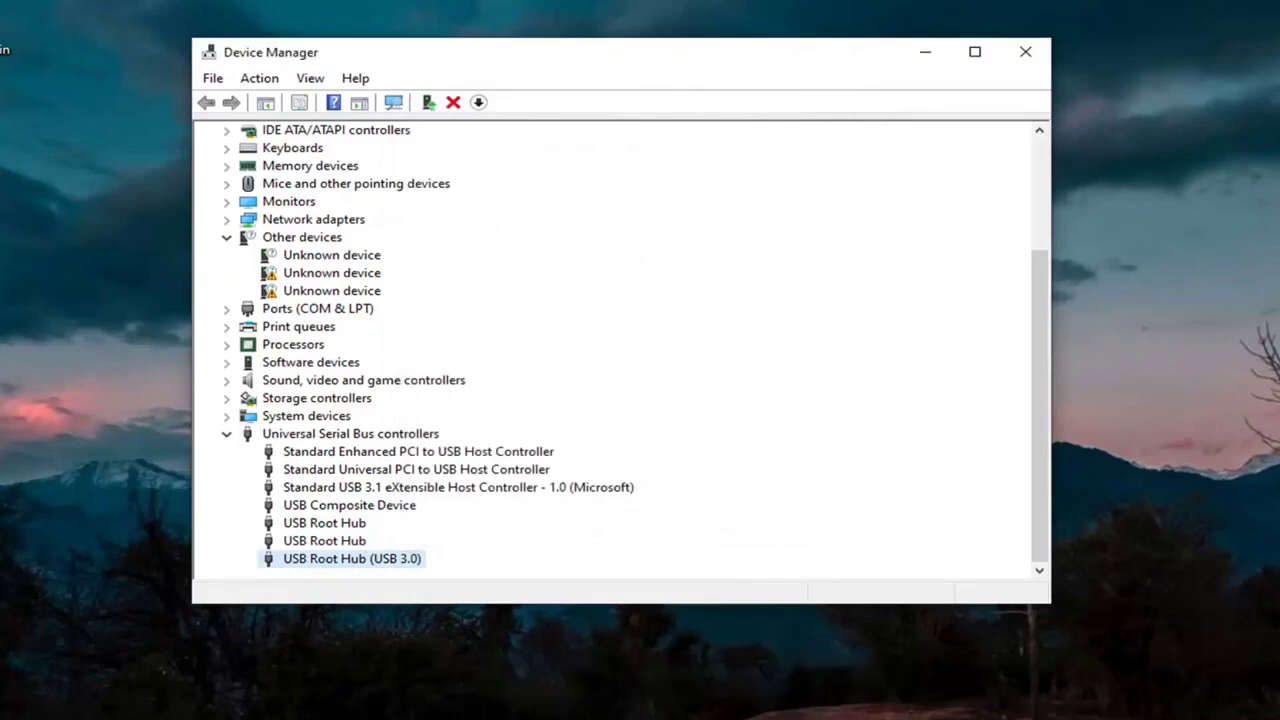
click(1025, 51)
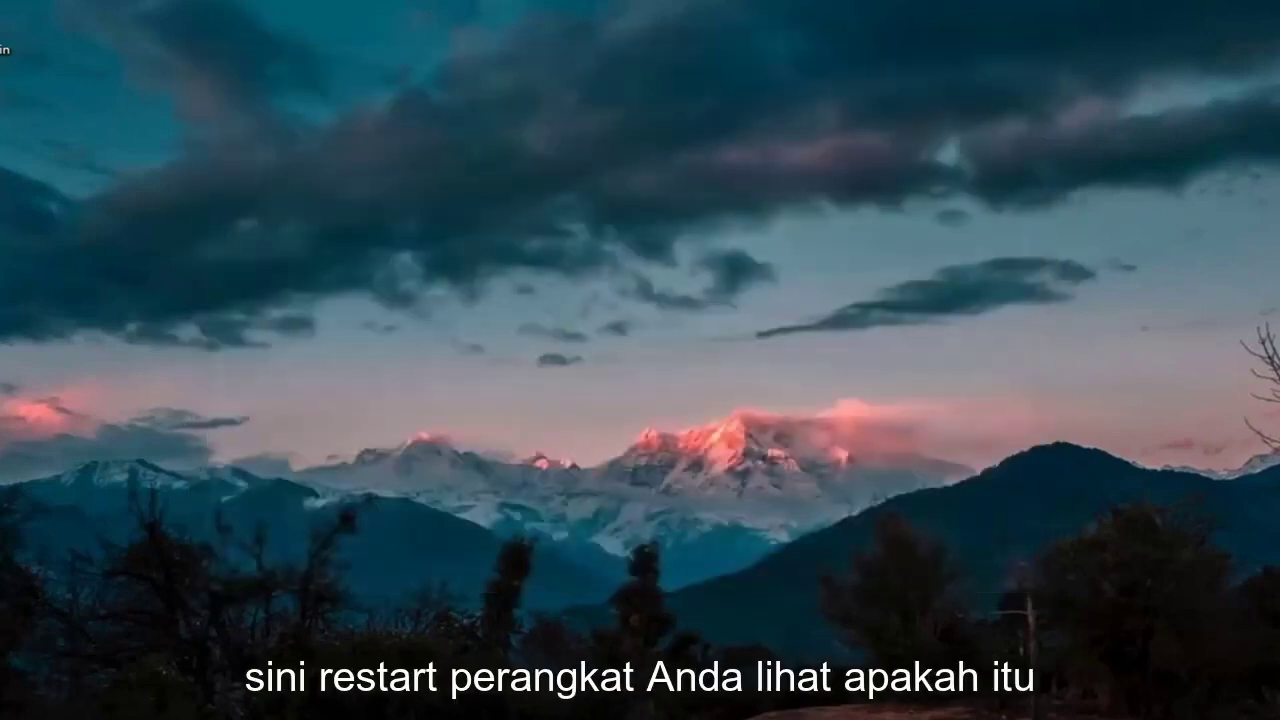